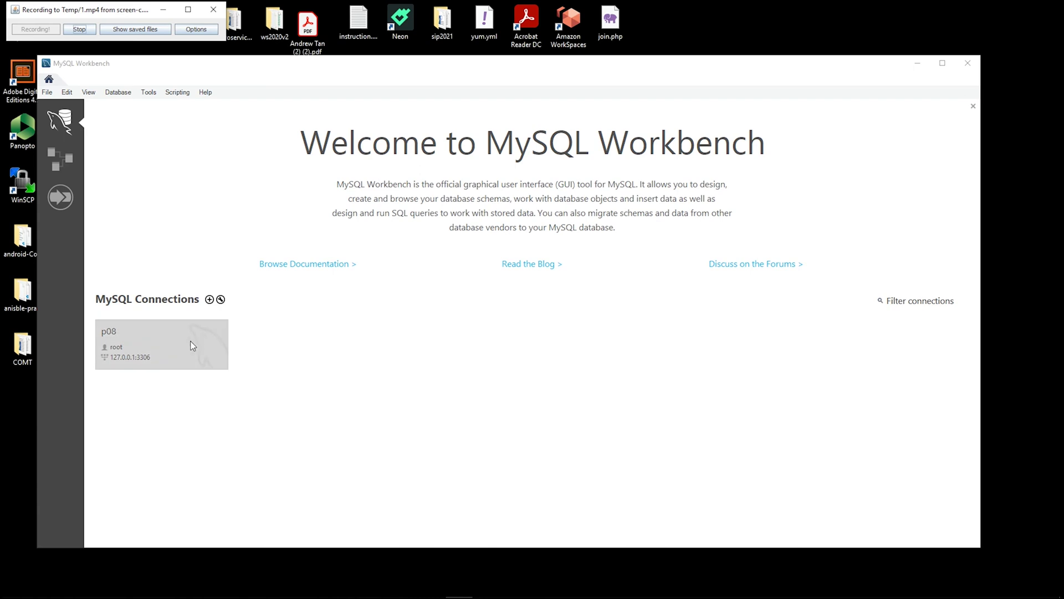
Open the p08 connection, entering the root account's password
{"action": "left_click", "coordinate": [155, 347]}
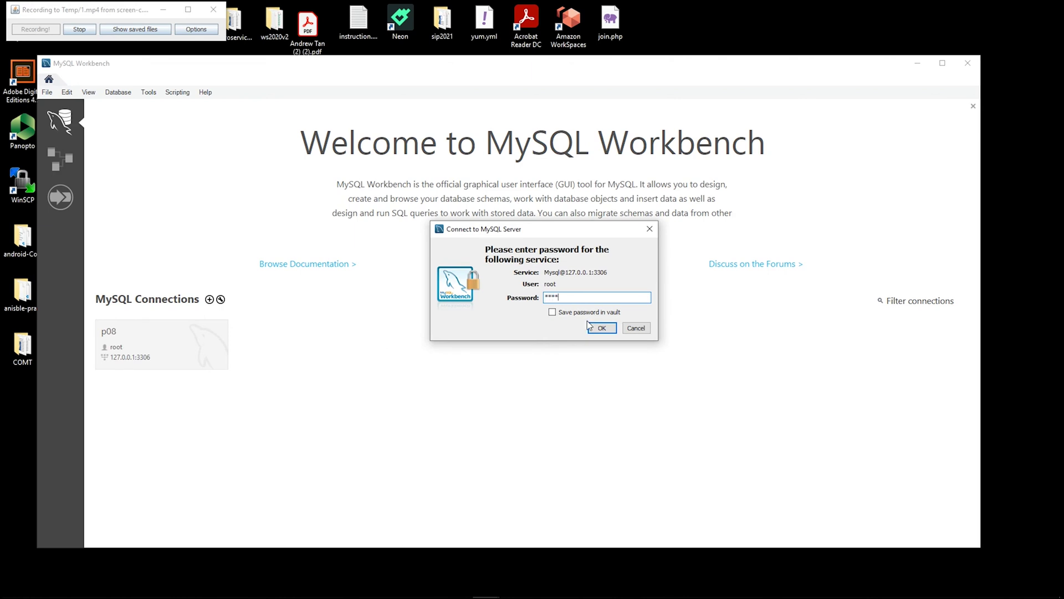
{"action": "left_click", "coordinate": [600, 326]}
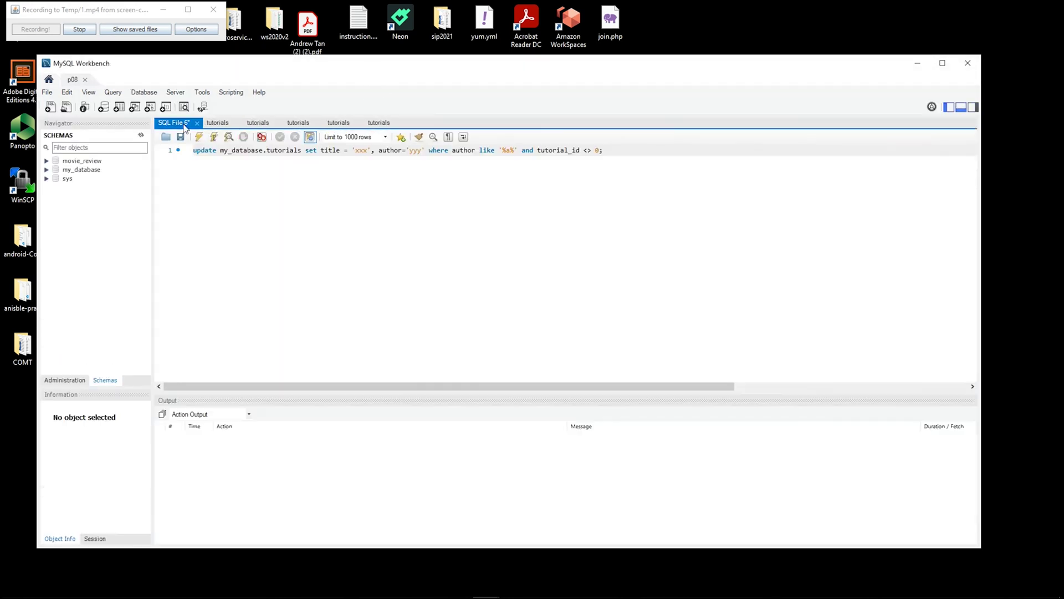
Close all the open SQL tabs and discard the unsaved changes in the SQL script
{"action": "right_click", "coordinate": [184, 124]}
{"action": "left_click", "coordinate": [214, 154]}
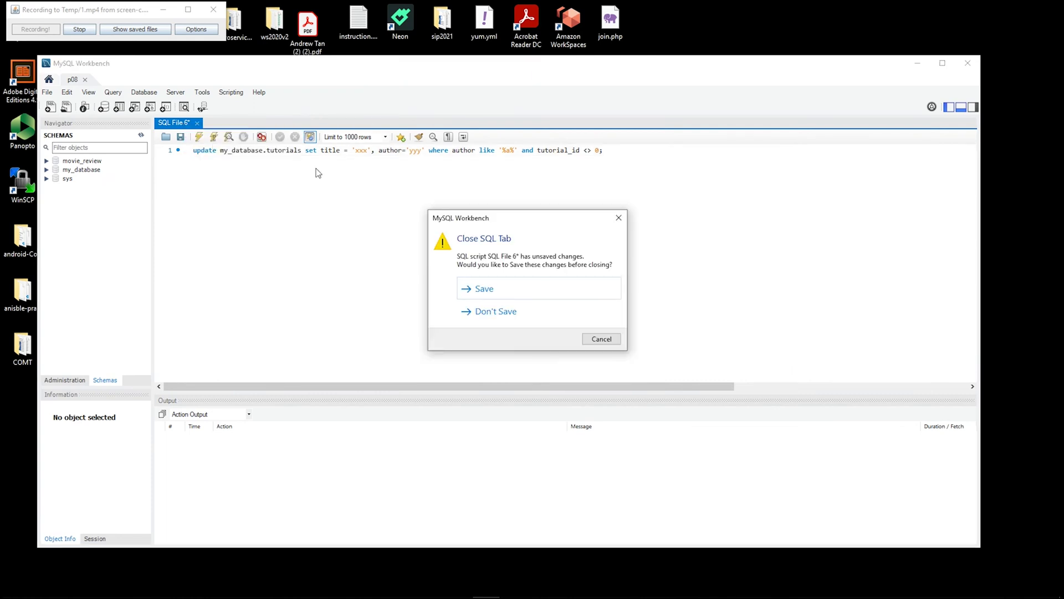
{"action": "left_click", "coordinate": [500, 311]}
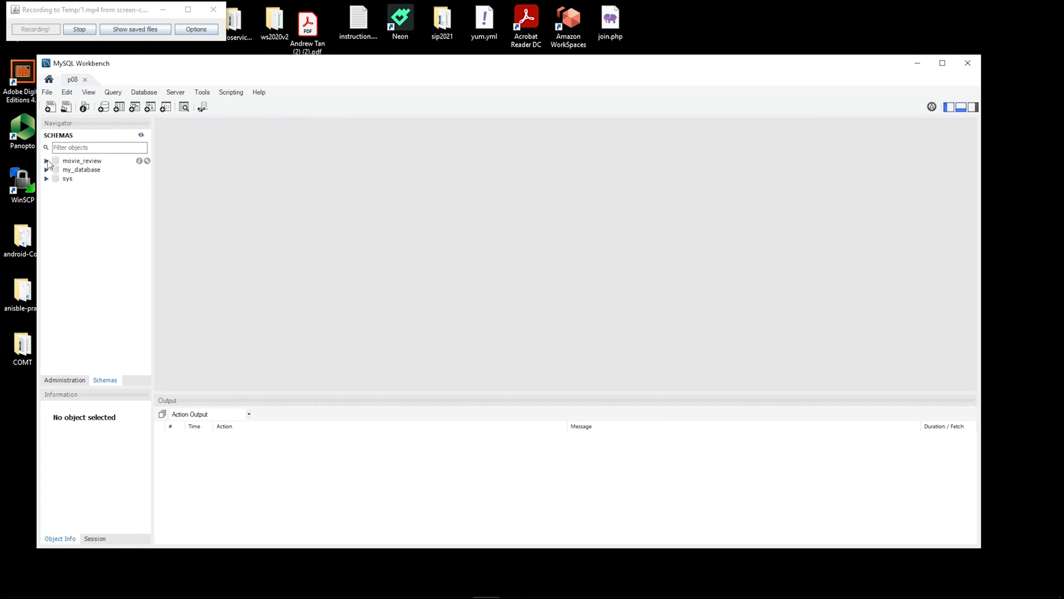
Open Data Export for the server and select the movie_review schema for export
{"action": "left_click", "coordinate": [68, 162]}
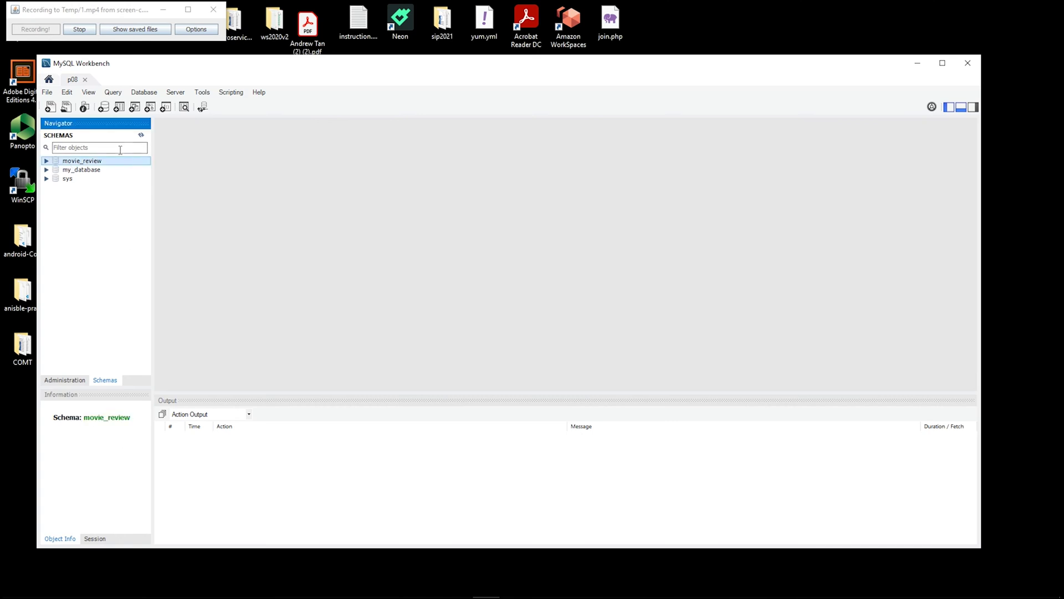
{"action": "left_click", "coordinate": [64, 380]}
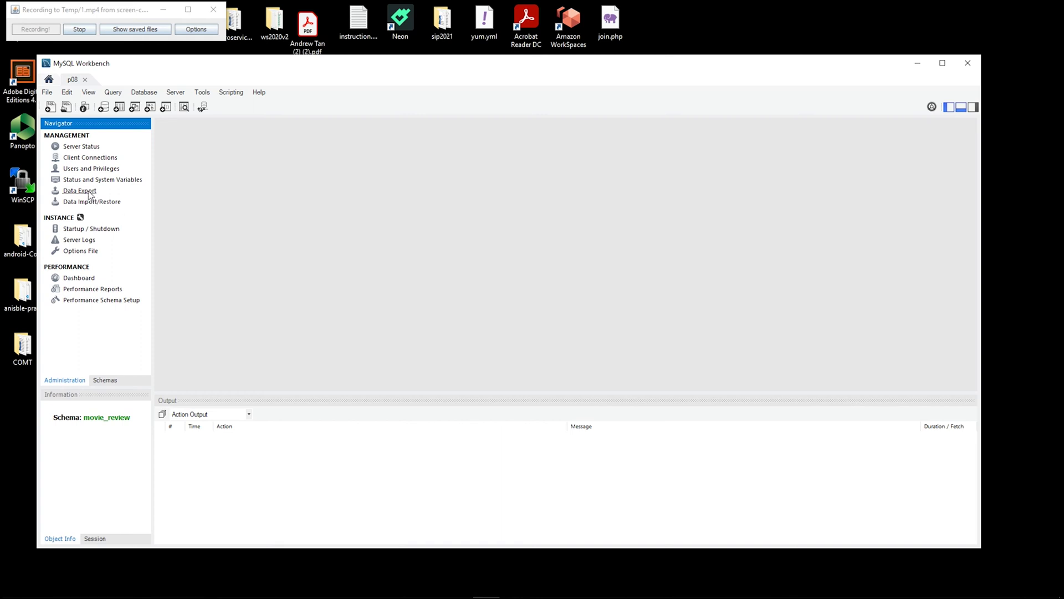
{"action": "left_click", "coordinate": [89, 192]}
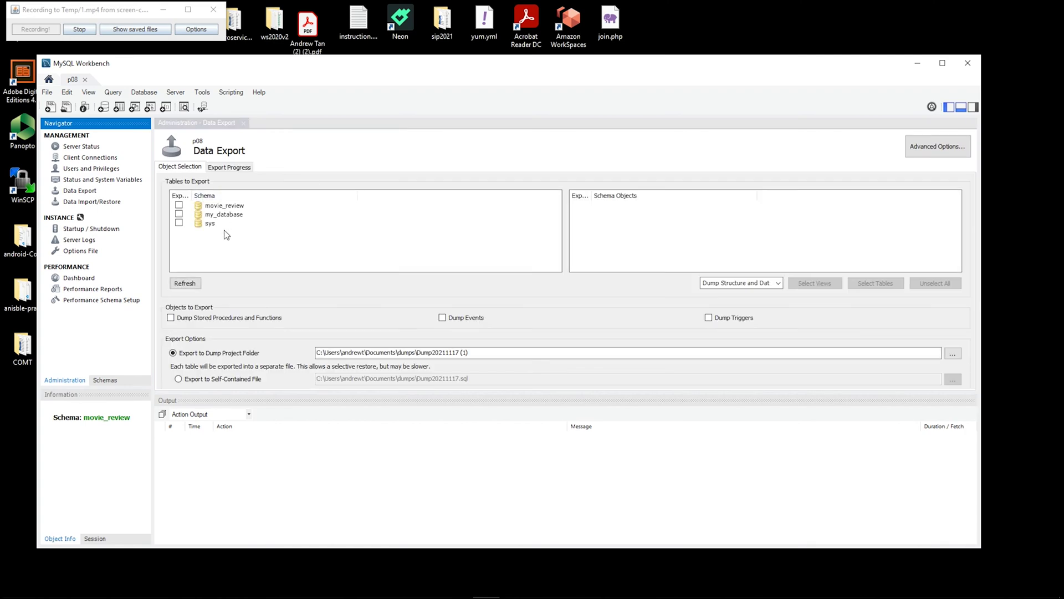
{"action": "left_click", "coordinate": [180, 207]}
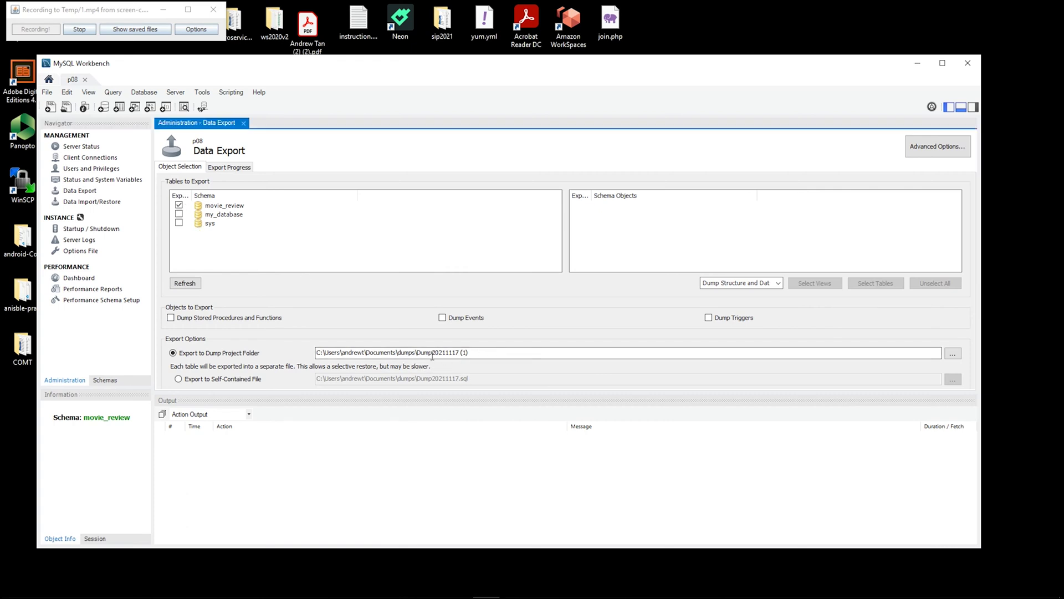
Set the dump project folder to movie inside Documents\dumps and enable Include Create Schema
{"action": "left_click", "coordinate": [475, 354]}
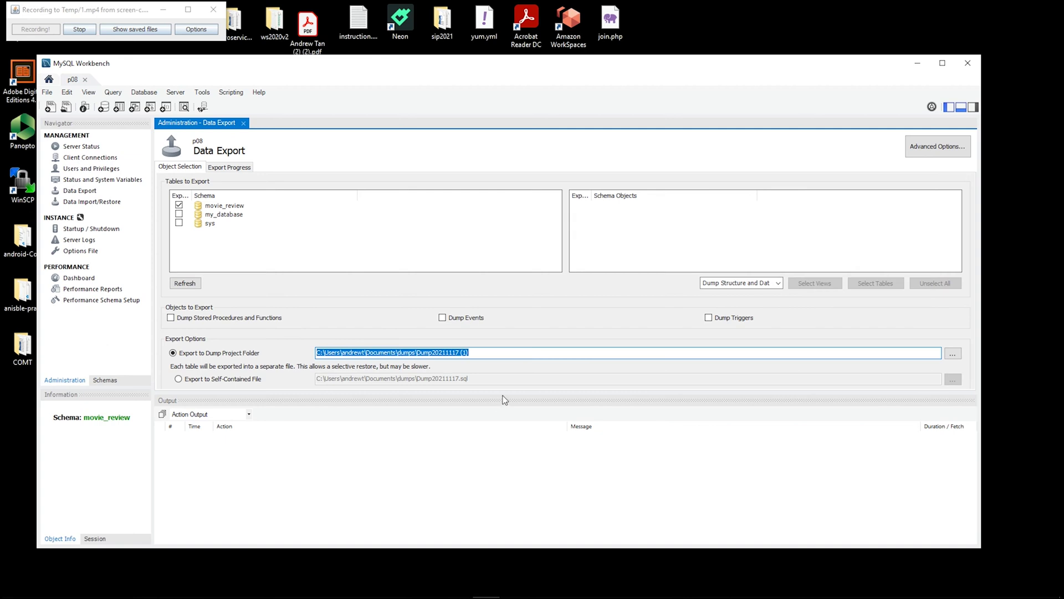
{"action": "left_click", "coordinate": [421, 353]}
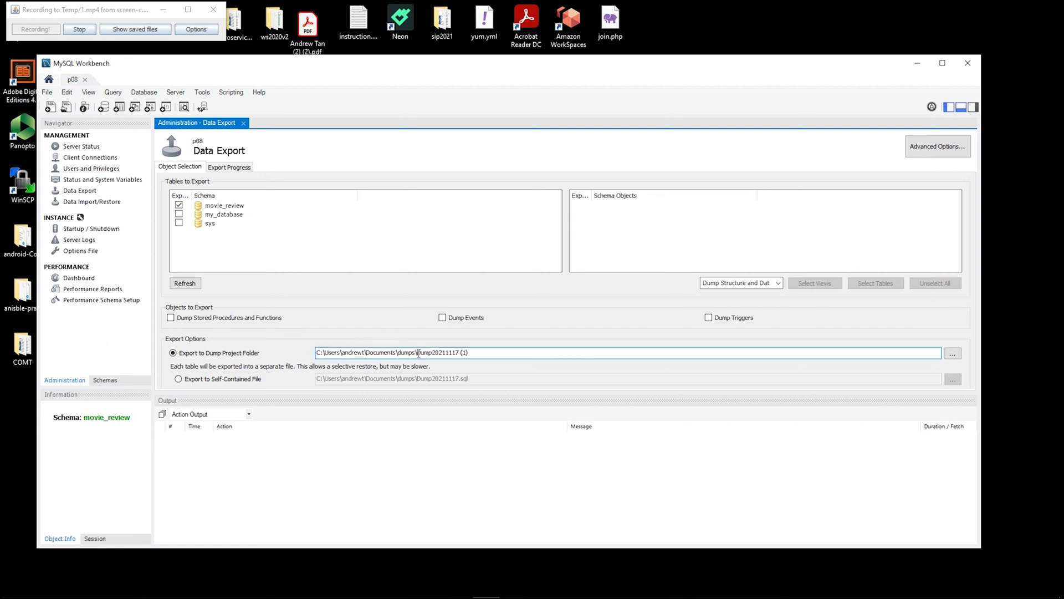
{"action": "left_click_drag", "start_coordinate": [419, 354], "coordinate": [526, 355]}
{"action": "type", "text": "movie"}
{"action": "left_click_drag", "start_coordinate": [544, 391], "coordinate": [542, 486]}
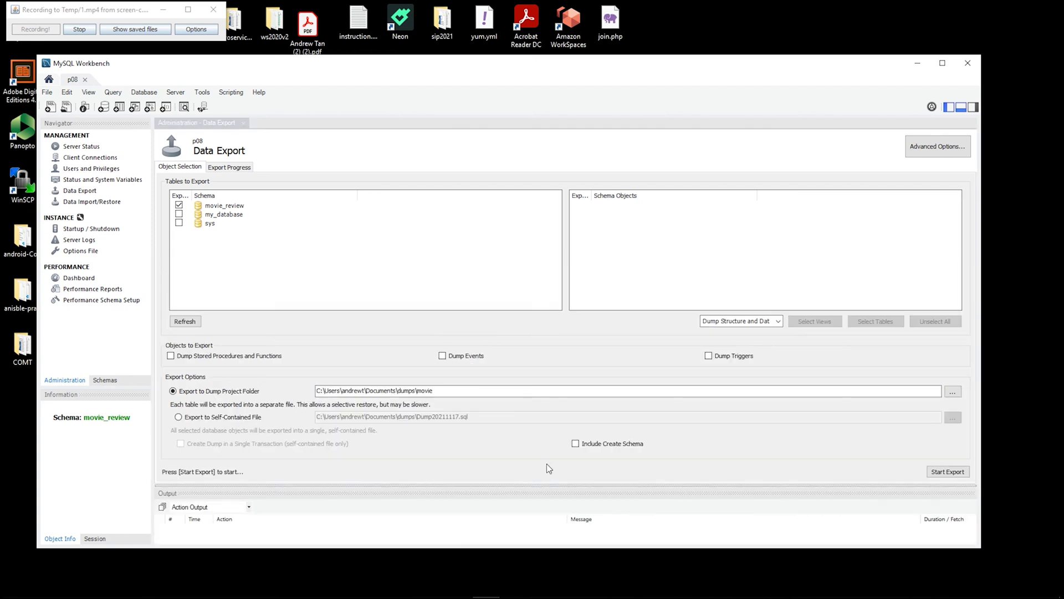
{"action": "left_click", "coordinate": [579, 445]}
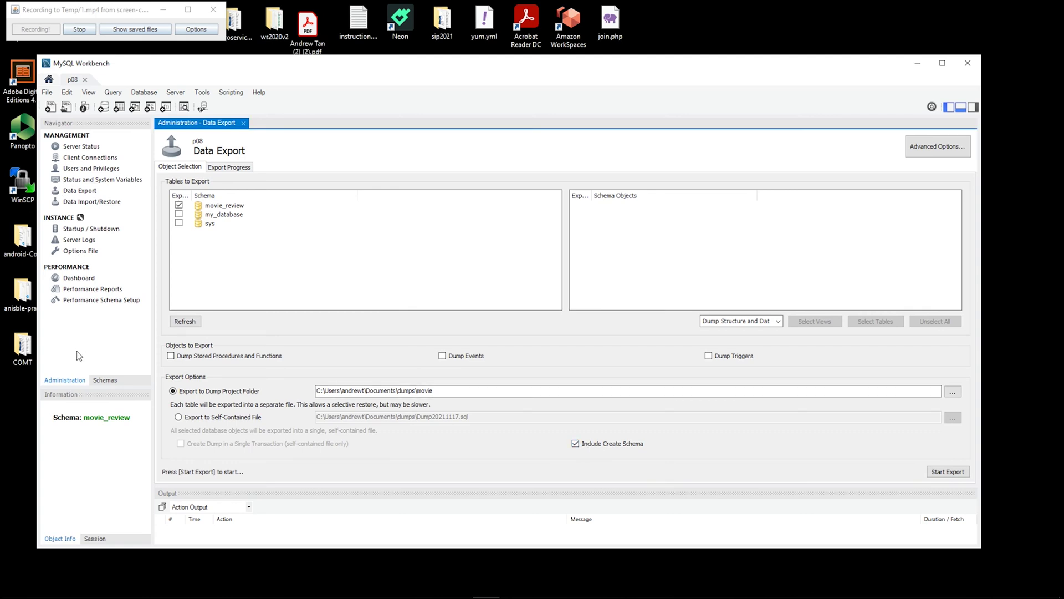
Show the schema list and start the export of the movie_review schema
{"action": "left_click", "coordinate": [105, 380]}
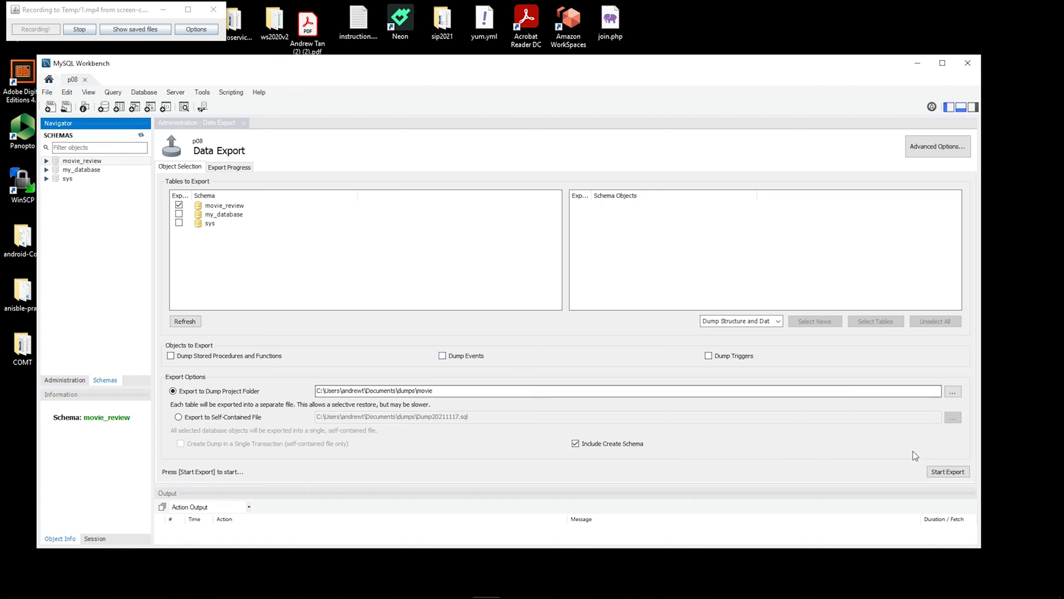
{"action": "left_click", "coordinate": [954, 475]}
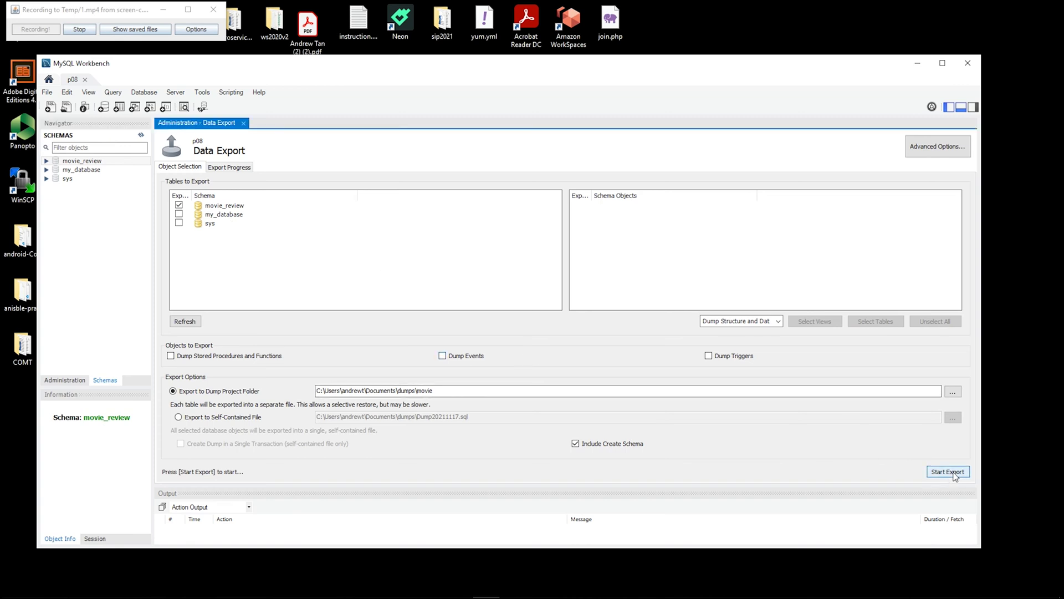
{"action": "left_click", "coordinate": [954, 472]}
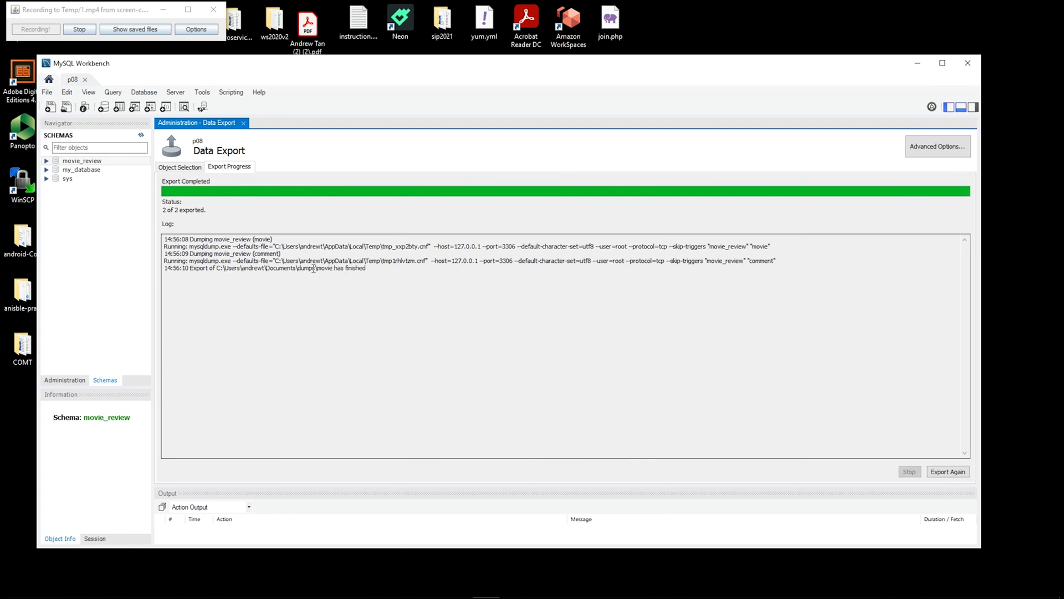
Copy the path of the dumps folder from the export log
{"action": "left_click_drag", "start_coordinate": [316, 270], "coordinate": [220, 268]}
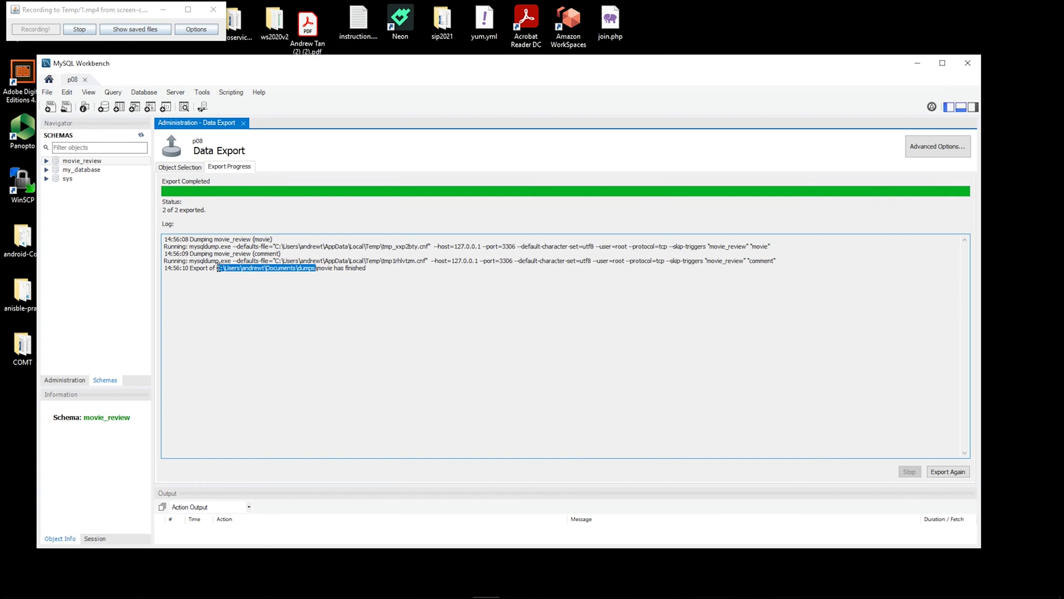
{"action": "right_click", "coordinate": [221, 269]}
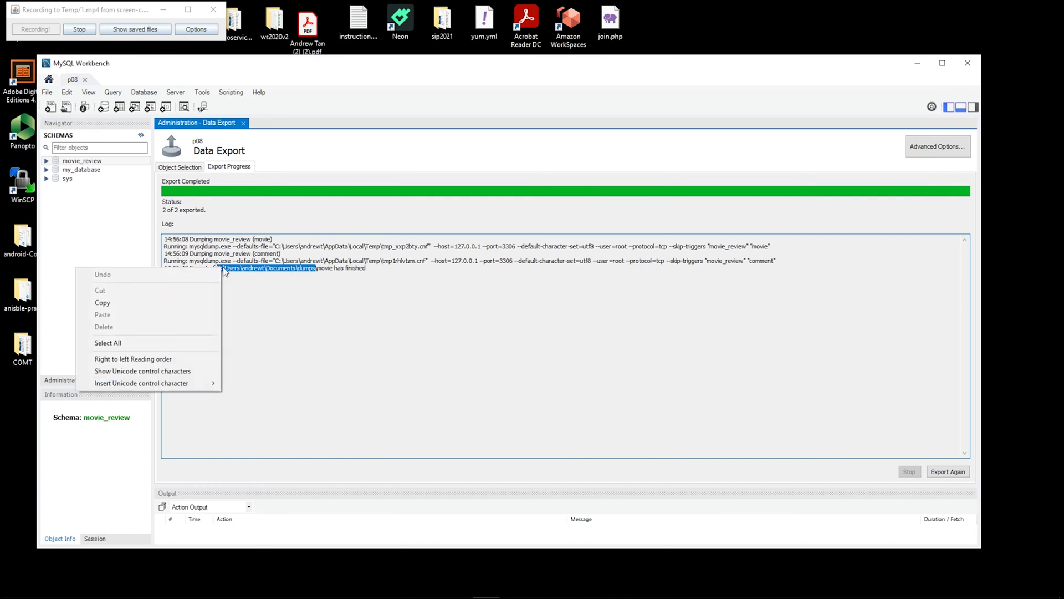
{"action": "left_click", "coordinate": [201, 299]}
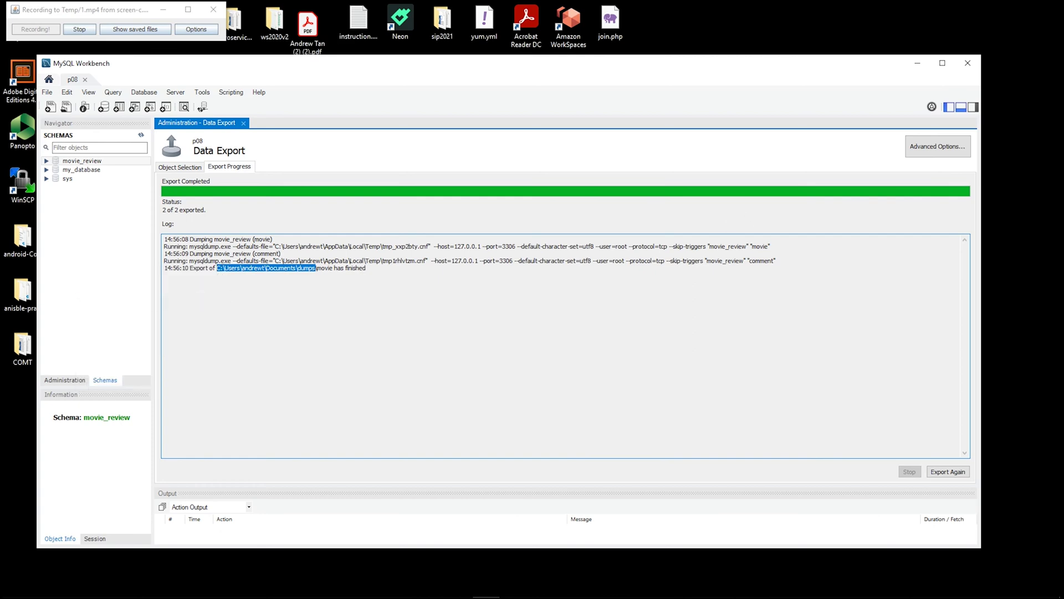
Switch to File Explorer, go to the copied dumps path and open its movie folder to check the exported files
{"action": "key", "text": "alt+Tab"}
{"action": "left_click", "coordinate": [304, 209]}
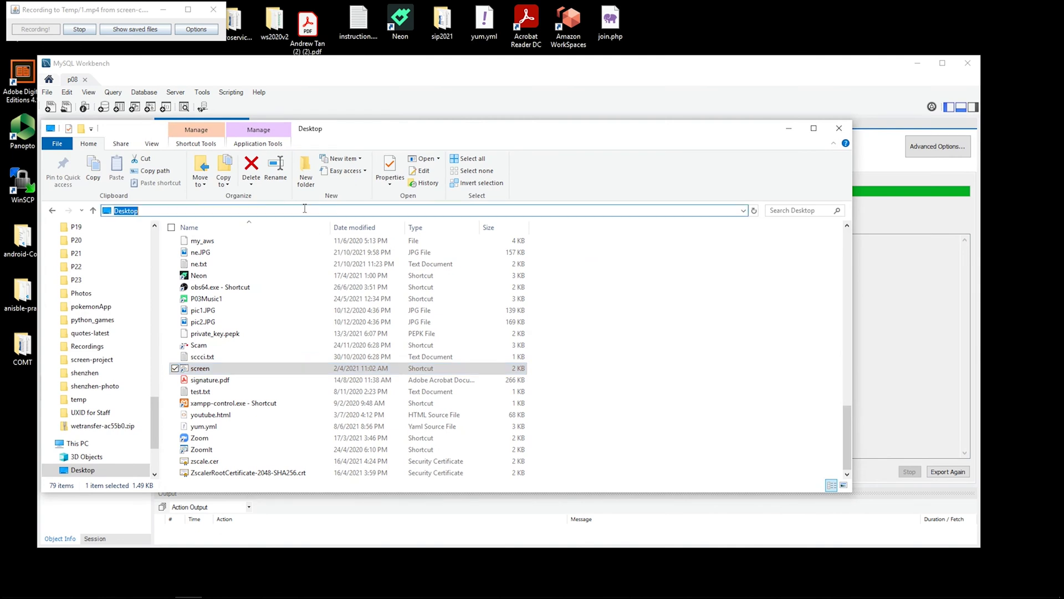
{"action": "key", "text": "ctrl+v"}
{"action": "key", "text": "Return"}
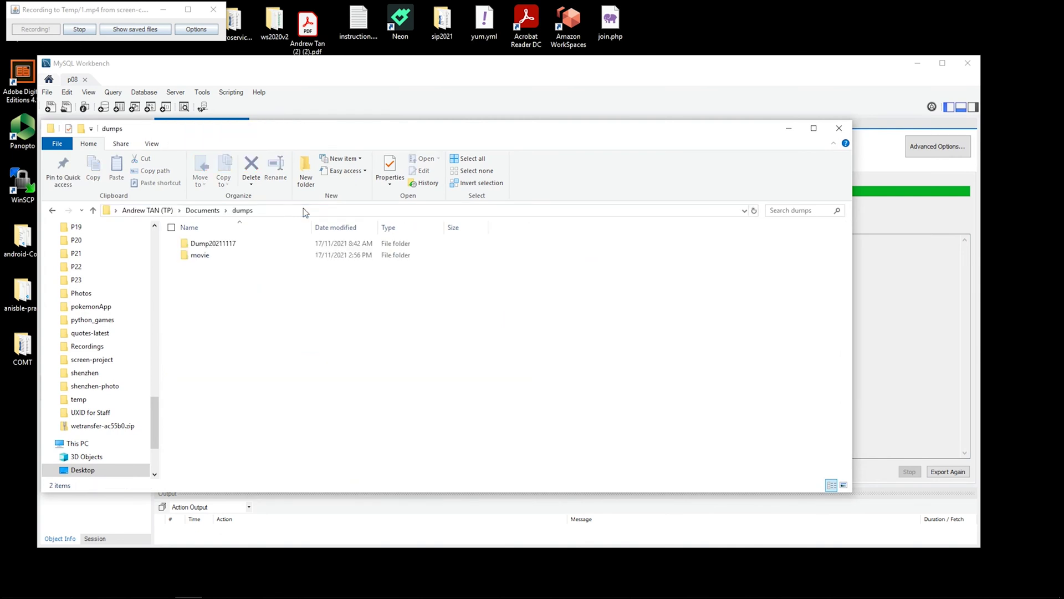
{"action": "left_click", "coordinate": [200, 261]}
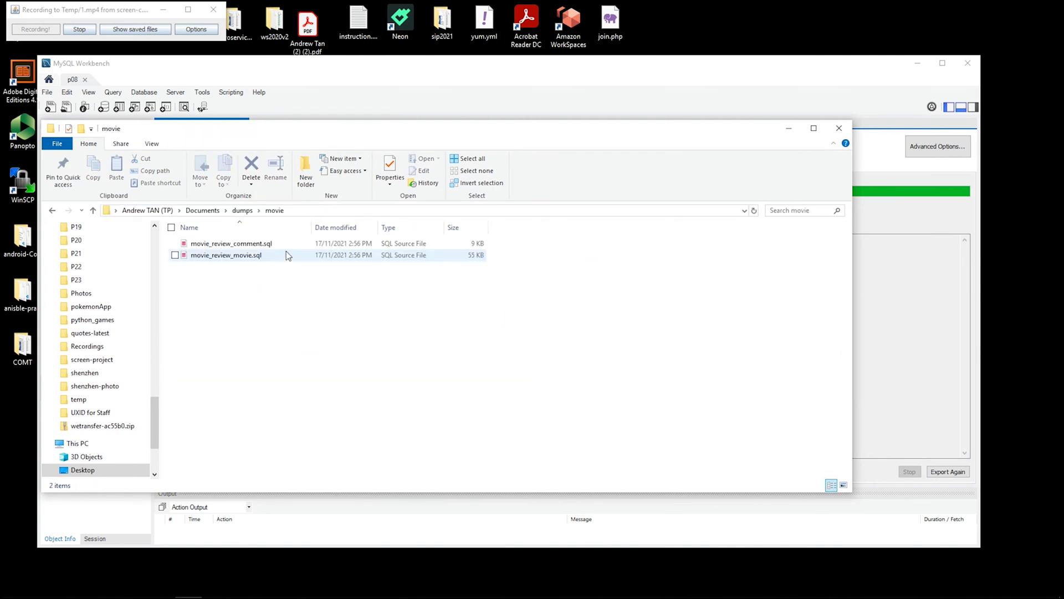
{"action": "left_click_drag", "start_coordinate": [293, 133], "coordinate": [394, 165]}
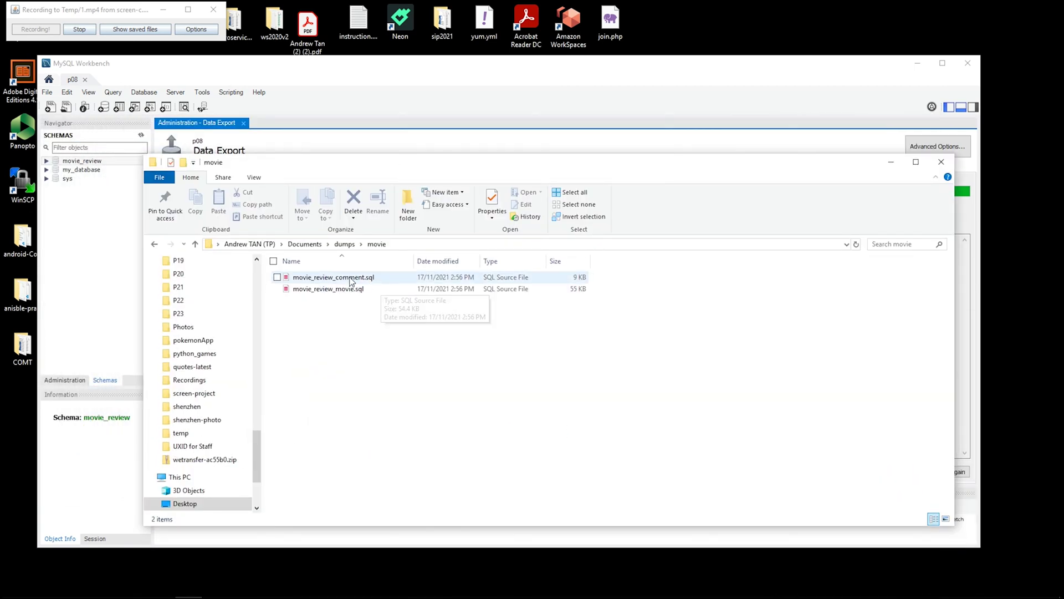
Switch back to MySQL Workbench and query all rows of the movie and comment tables in the movie_review schema
{"action": "left_click", "coordinate": [320, 80]}
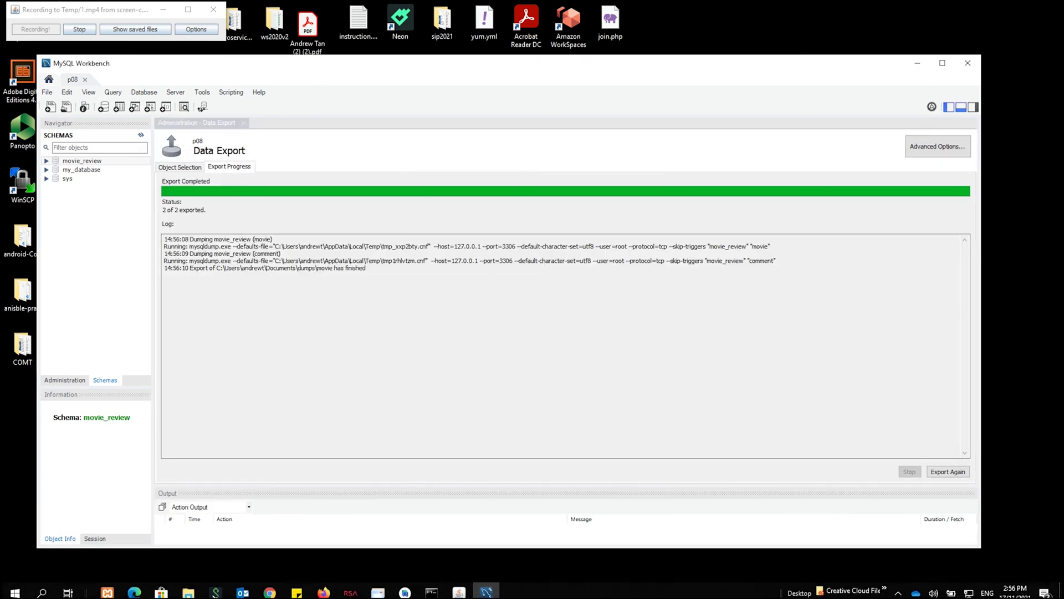
{"action": "left_click", "coordinate": [486, 586]}
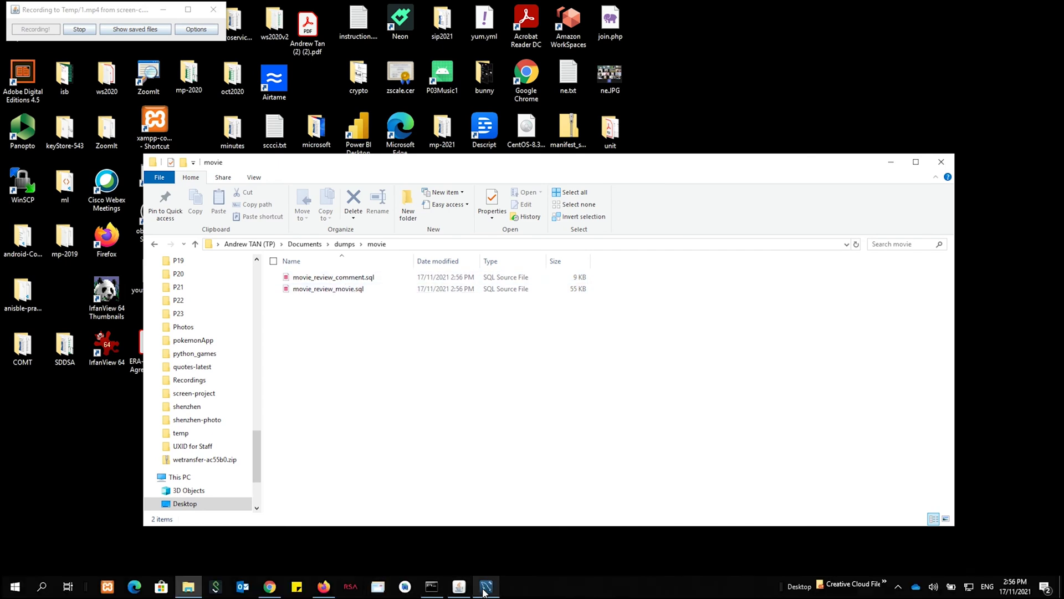
{"action": "left_click", "coordinate": [486, 586]}
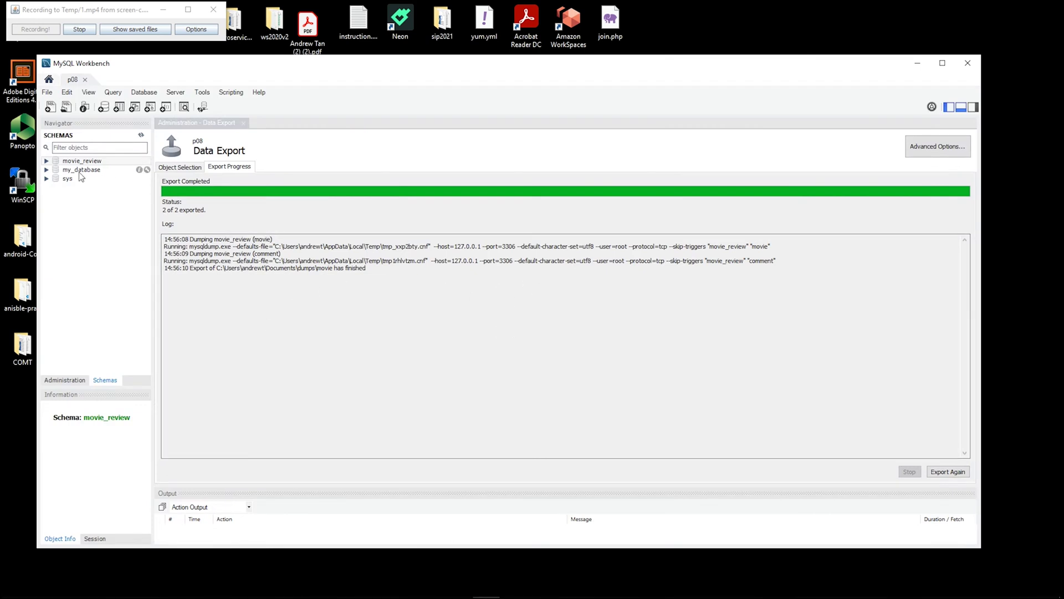
{"action": "left_click", "coordinate": [47, 161]}
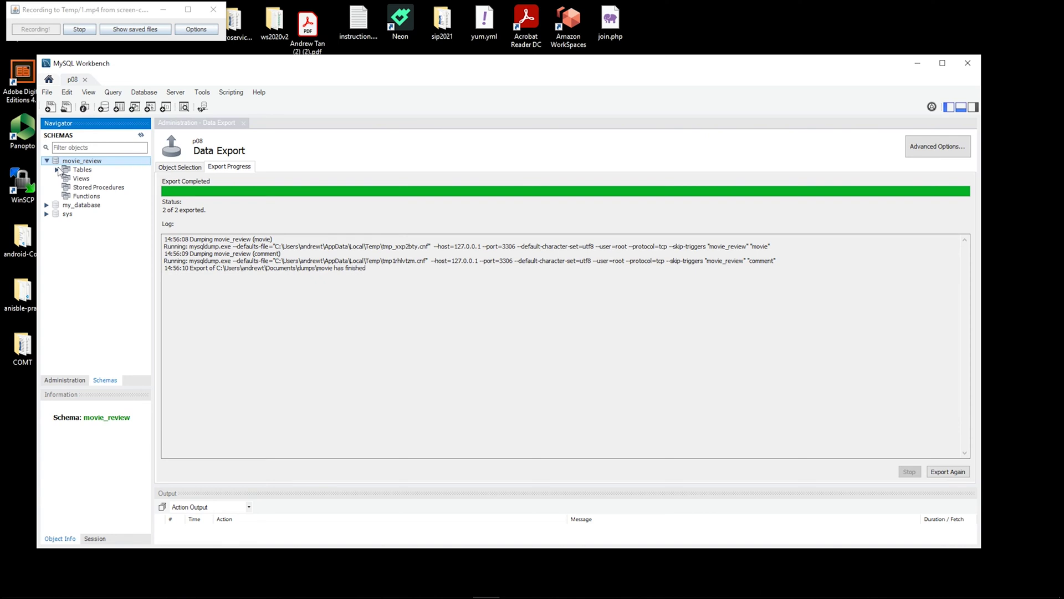
{"action": "left_click", "coordinate": [57, 169]}
{"action": "left_click", "coordinate": [92, 187]}
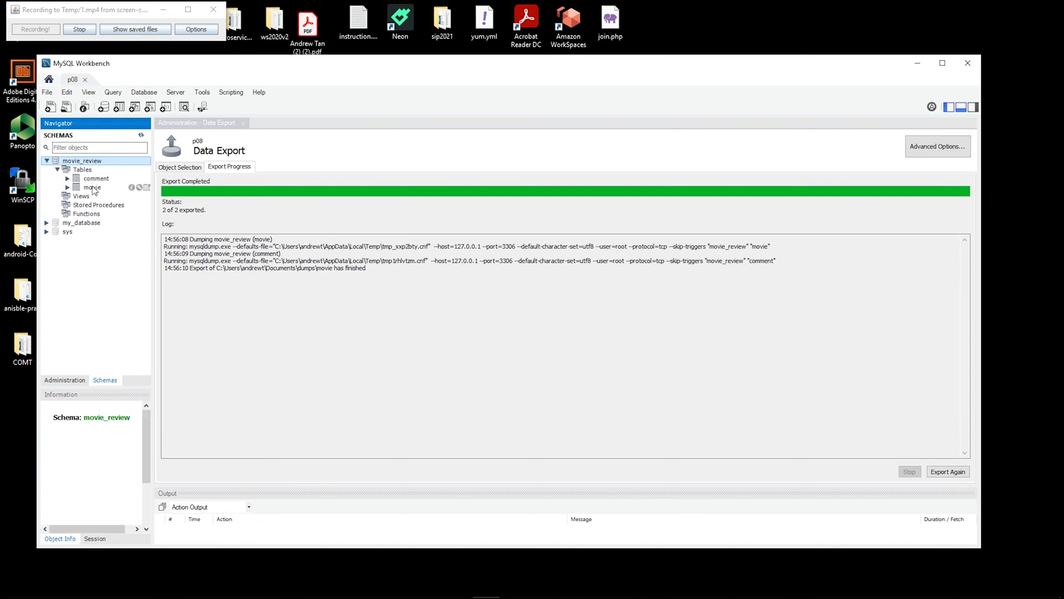
{"action": "right_click", "coordinate": [92, 188]}
{"action": "left_click", "coordinate": [104, 192]}
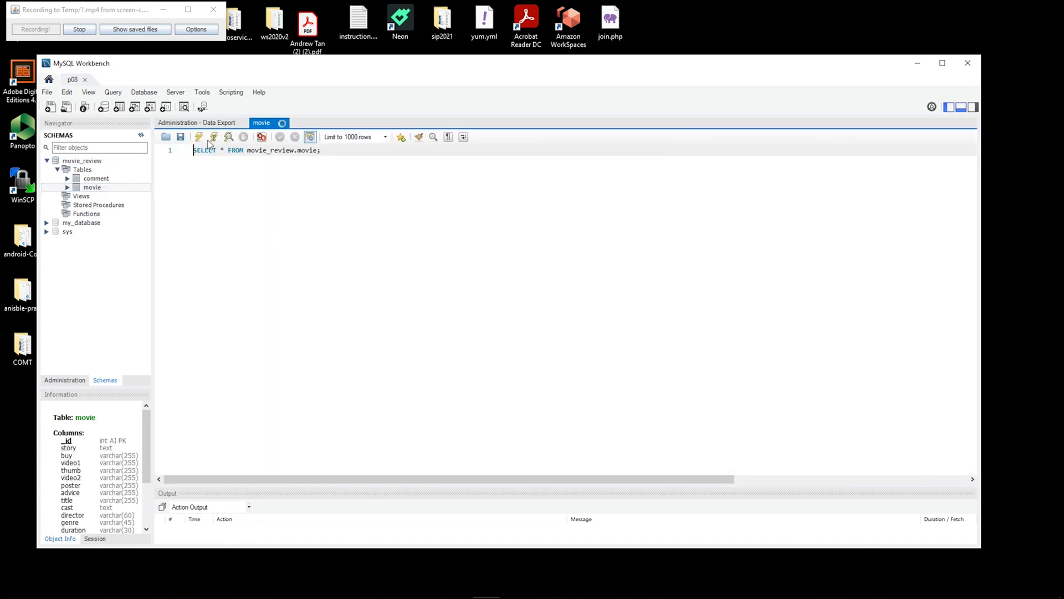
{"action": "right_click", "coordinate": [92, 178]}
{"action": "left_click", "coordinate": [114, 183]}
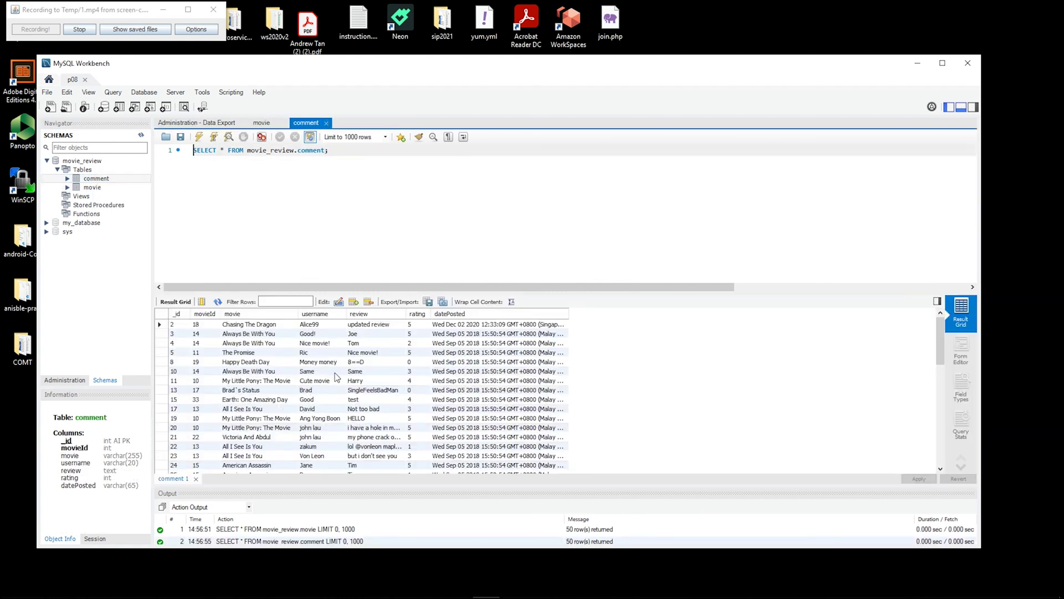
Drop the movie_review schema with all its data, without reviewing the SQL
{"action": "left_click", "coordinate": [71, 162]}
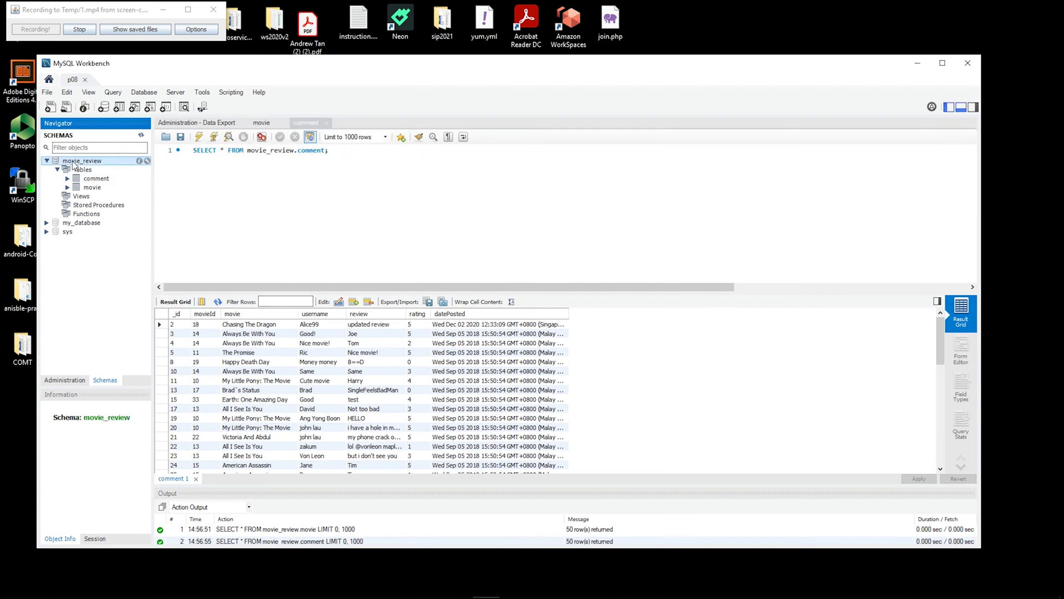
{"action": "right_click", "coordinate": [73, 164]}
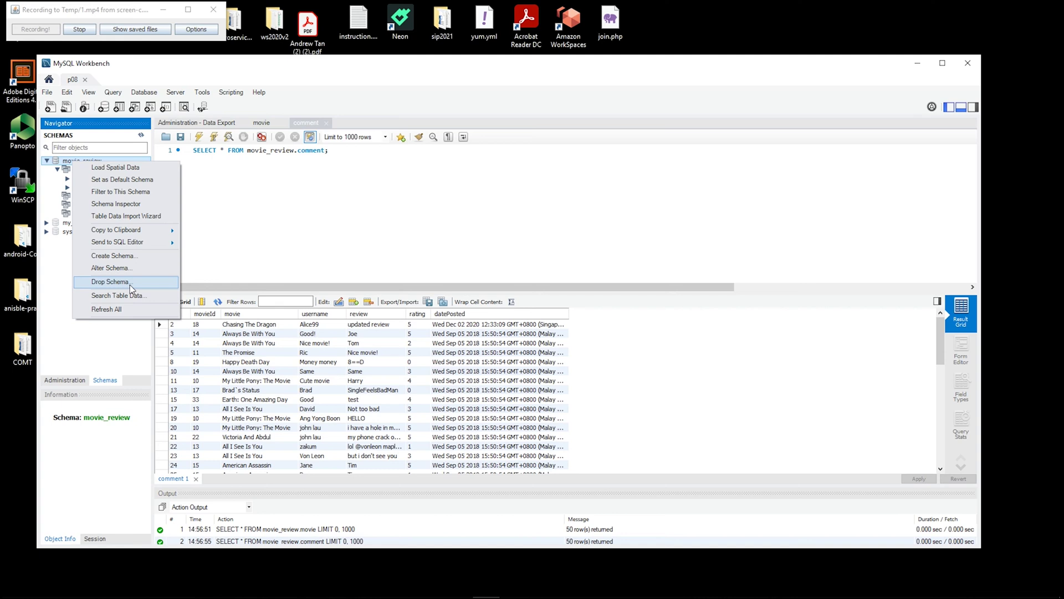
{"action": "left_click", "coordinate": [114, 282]}
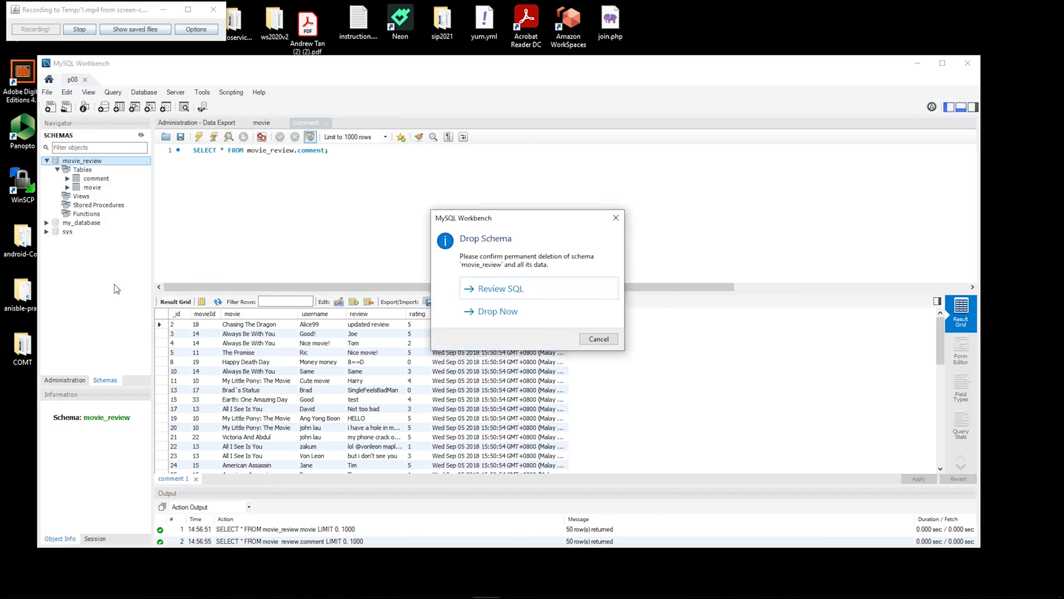
{"action": "left_click", "coordinate": [490, 310]}
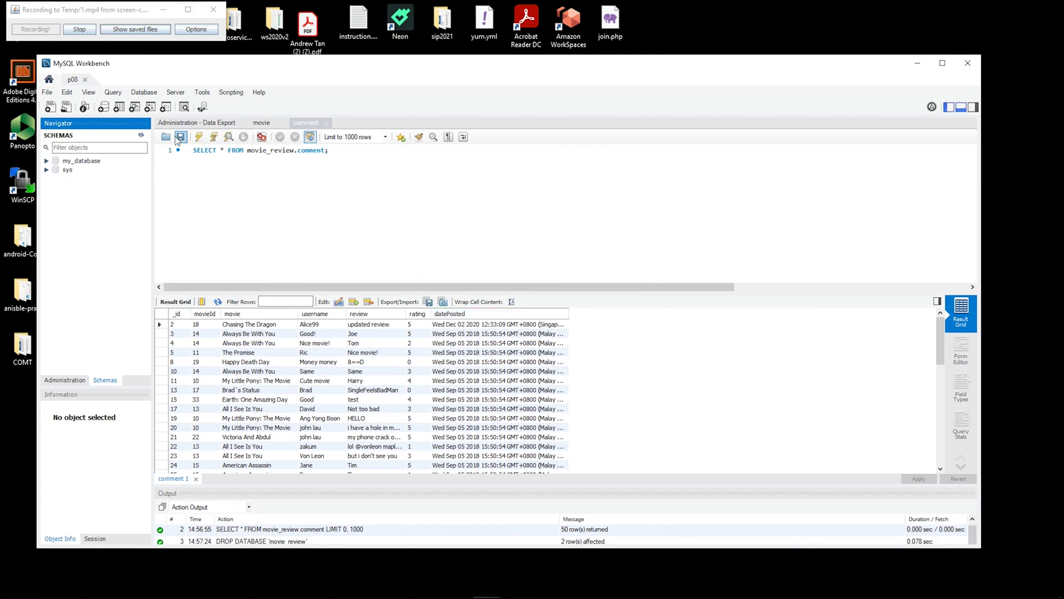
Open the movie_review_movie.sql script from the movie folder inside the Documents dumps directory
{"action": "left_click", "coordinate": [66, 107]}
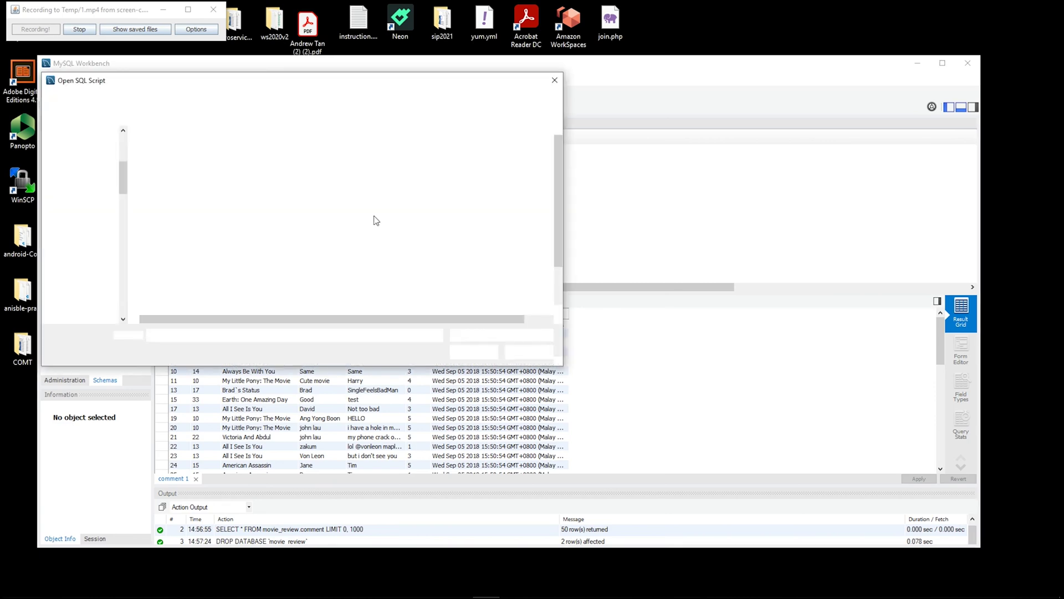
{"action": "left_click_drag", "start_coordinate": [300, 87], "coordinate": [395, 99]}
{"action": "left_click", "coordinate": [359, 118]}
{"action": "type", "text": "C:\\Users\\andrewt\\Documents\\dumps"}
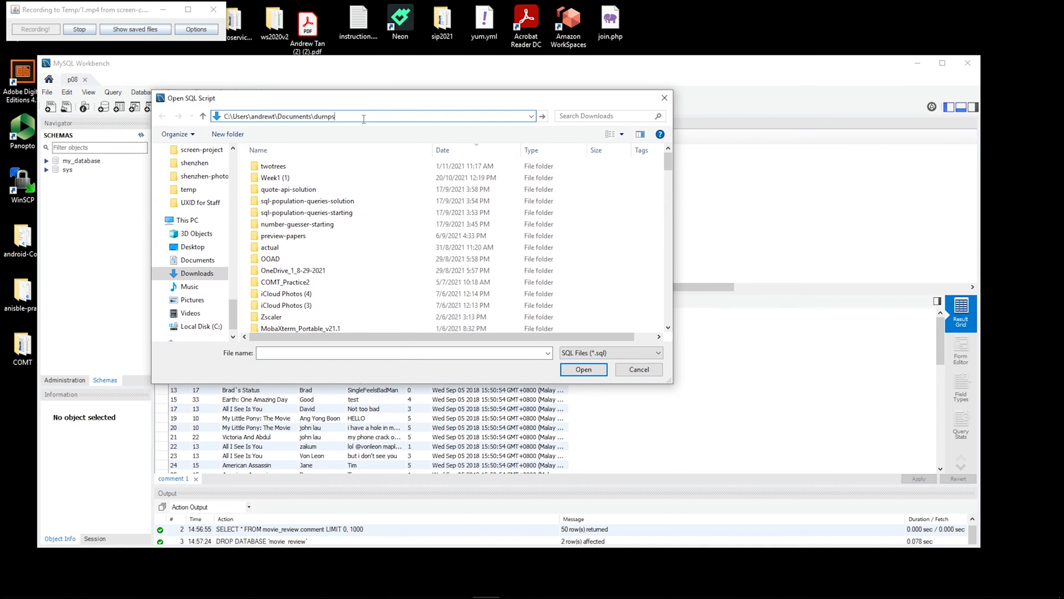
{"action": "left_click", "coordinate": [543, 116]}
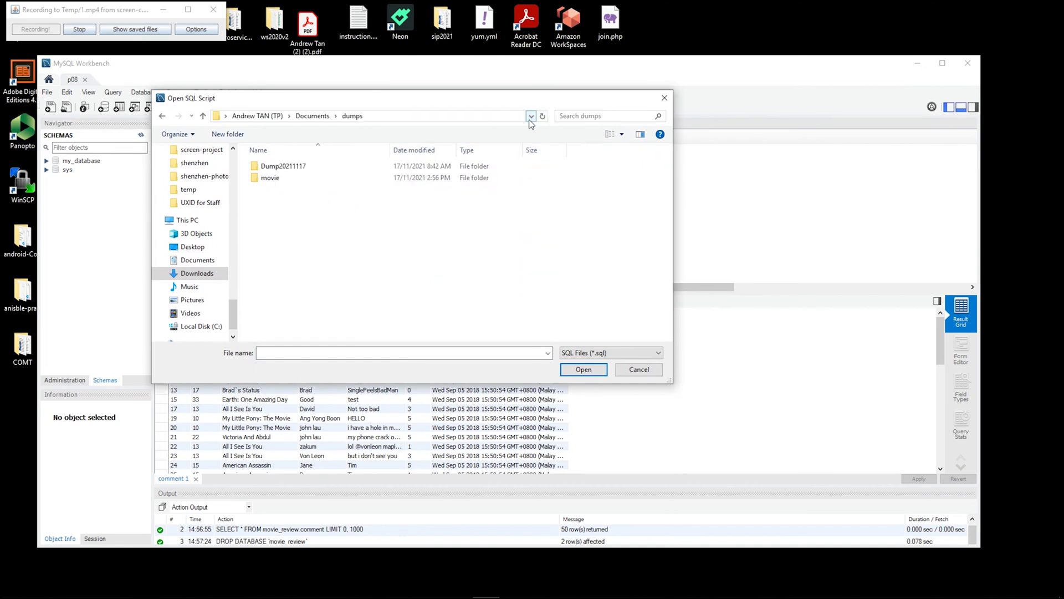
{"action": "double_click", "coordinate": [304, 179]}
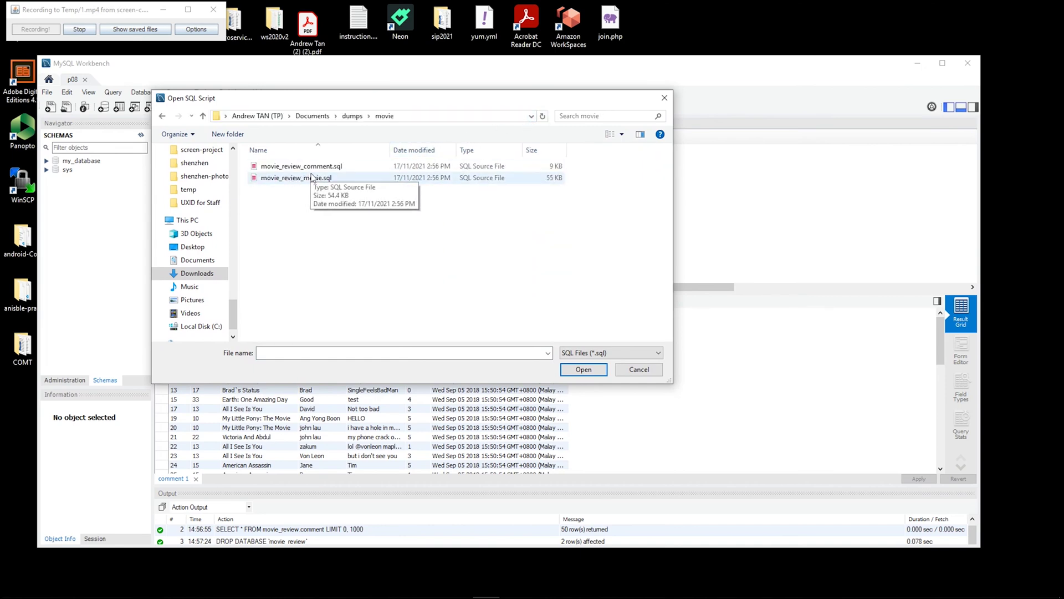
{"action": "left_click", "coordinate": [304, 185]}
{"action": "left_click", "coordinate": [584, 369]}
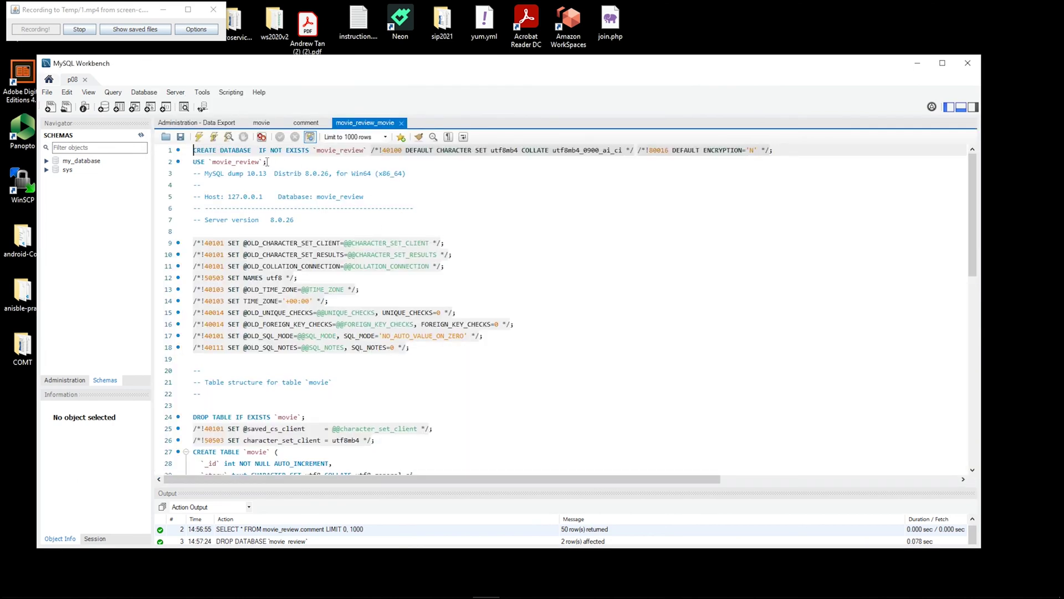
Examine the movie script's database creation, CREATE TABLE definition and INSERT statement for the movie table
{"action": "left_click_drag", "start_coordinate": [193, 150], "coordinate": [298, 151]}
{"action": "left_click", "coordinate": [270, 150]}
{"action": "left_click_drag", "start_coordinate": [314, 149], "coordinate": [359, 150]}
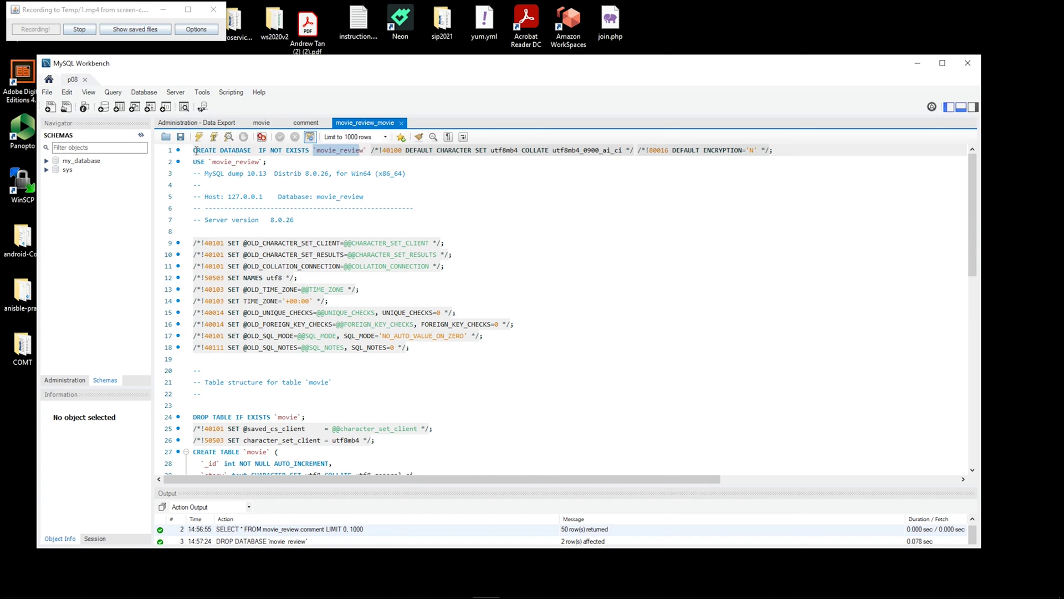
{"action": "left_click_drag", "start_coordinate": [196, 151], "coordinate": [252, 151]}
{"action": "scroll", "coordinate": [278, 238], "scroll_direction": "down", "scroll_amount": 7}
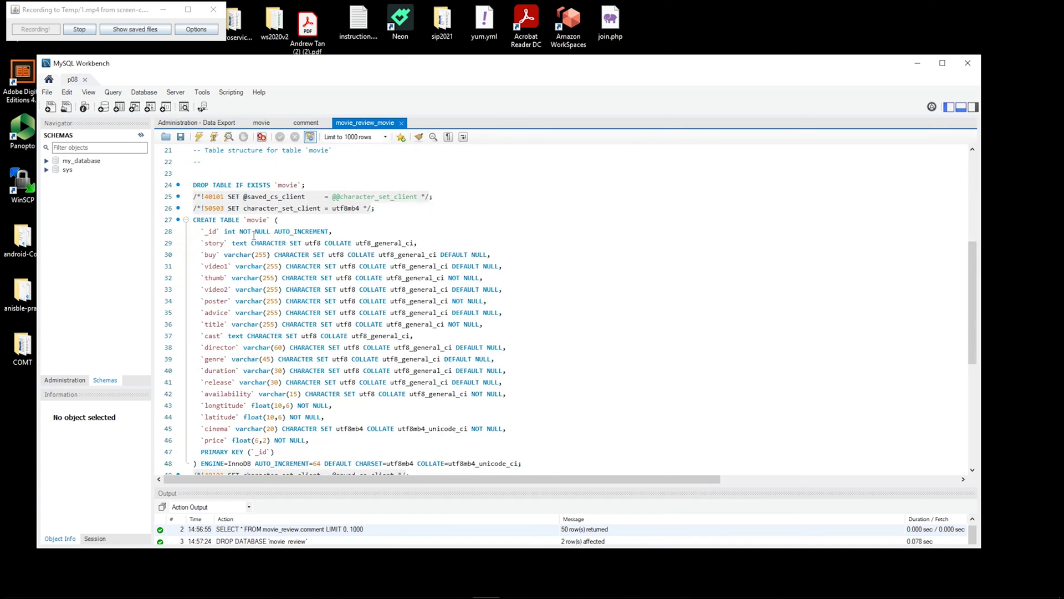
{"action": "left_click_drag", "start_coordinate": [194, 219], "coordinate": [312, 371]}
{"action": "scroll", "coordinate": [310, 367], "scroll_direction": "down", "scroll_amount": 8}
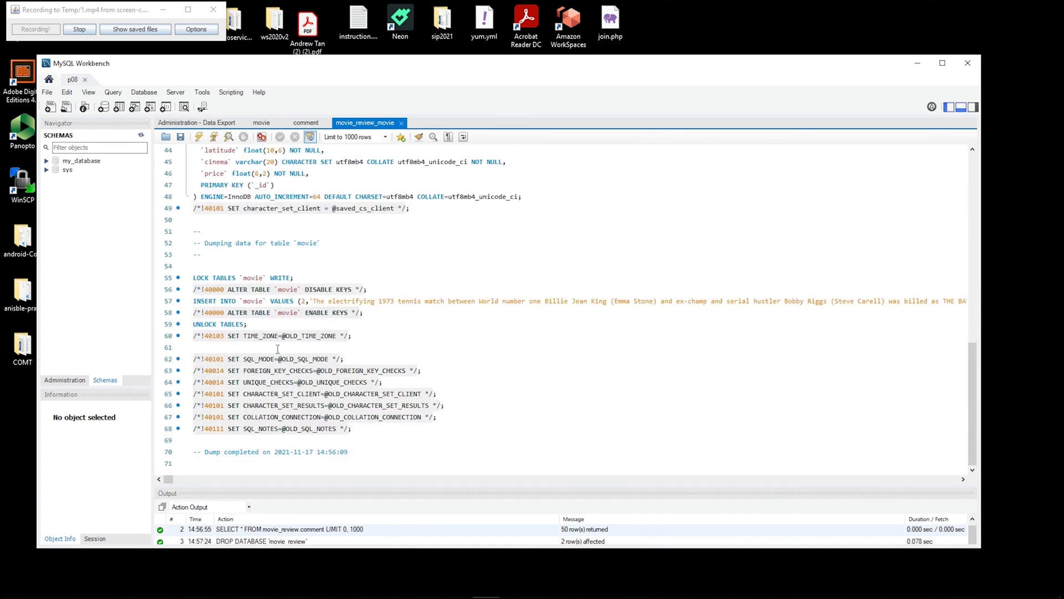
{"action": "scroll", "coordinate": [278, 349], "scroll_direction": "up", "scroll_amount": 3}
{"action": "scroll", "coordinate": [327, 348], "scroll_direction": "down", "scroll_amount": 3}
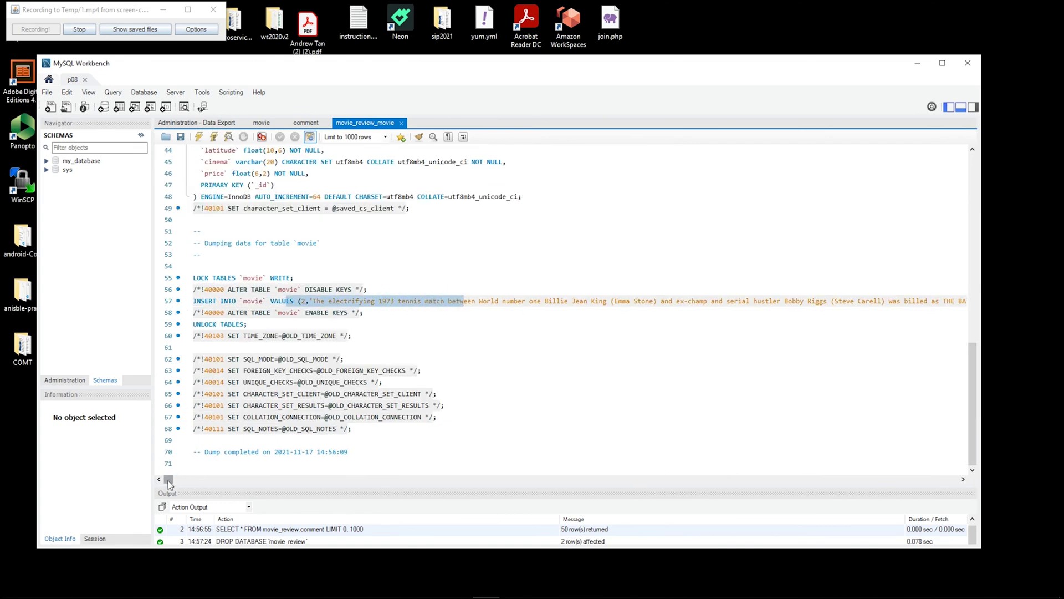
{"action": "left_click_drag", "start_coordinate": [165, 486], "coordinate": [92, 471]}
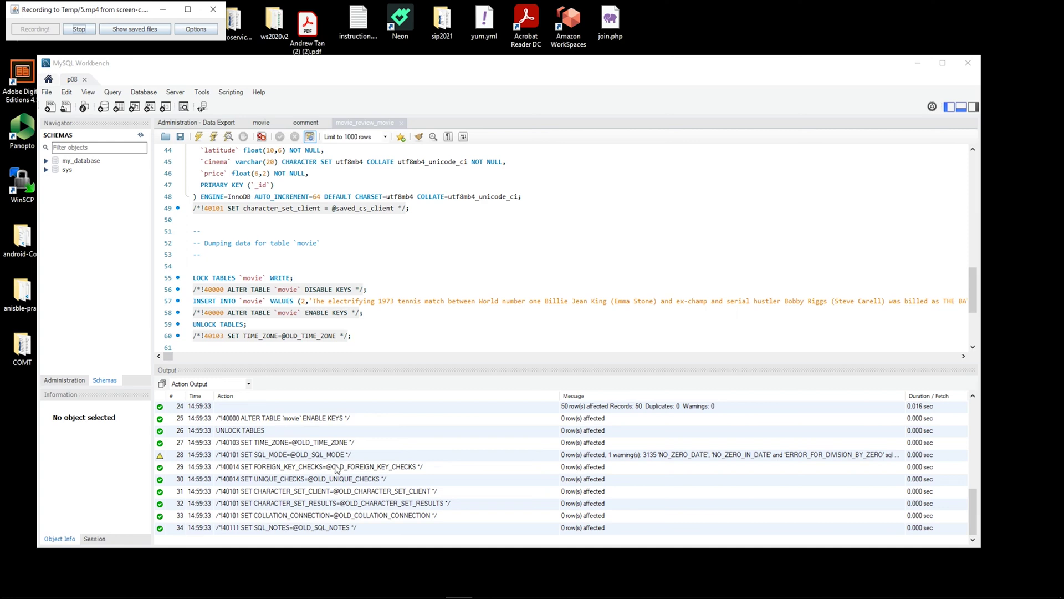
Review the movie script's execution log, refresh the schema list and expand the tables of movie_review
{"action": "scroll", "coordinate": [334, 484], "scroll_direction": "up", "scroll_amount": 3}
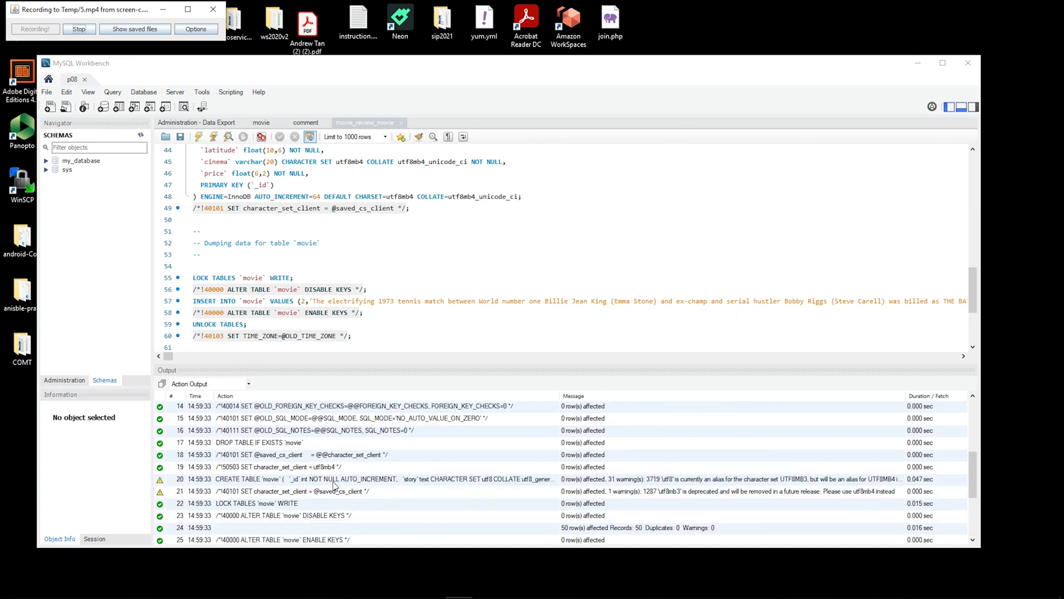
{"action": "scroll", "coordinate": [335, 483], "scroll_direction": "down", "scroll_amount": 3}
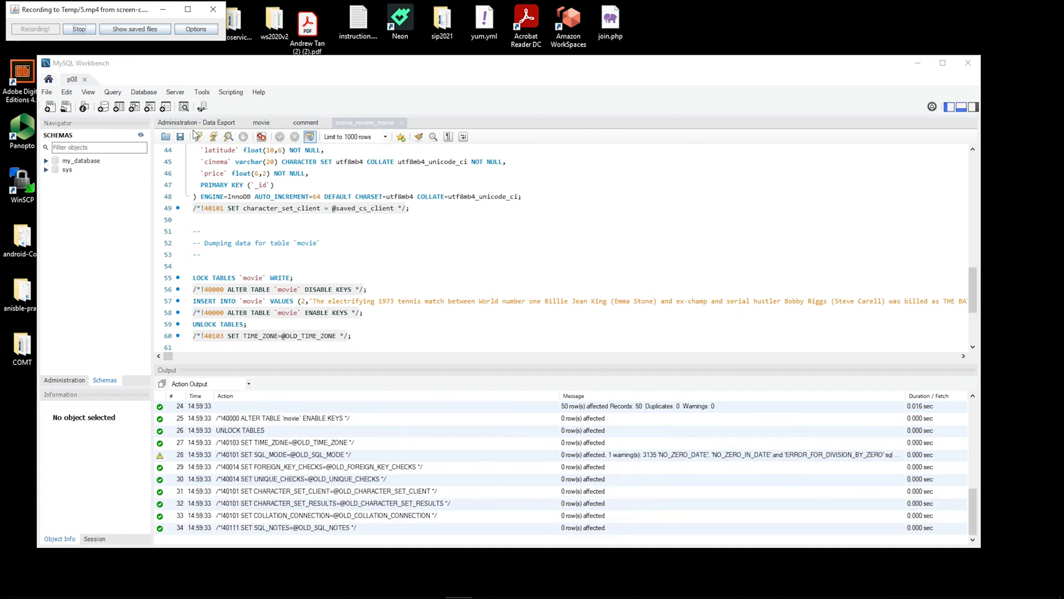
{"action": "left_click", "coordinate": [141, 135]}
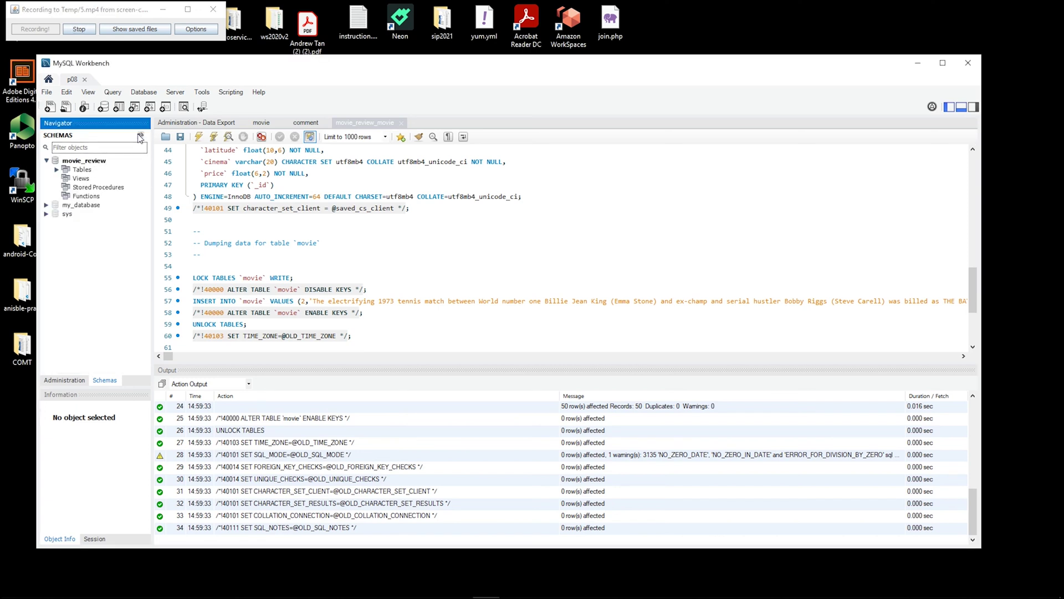
{"action": "left_click", "coordinate": [56, 170]}
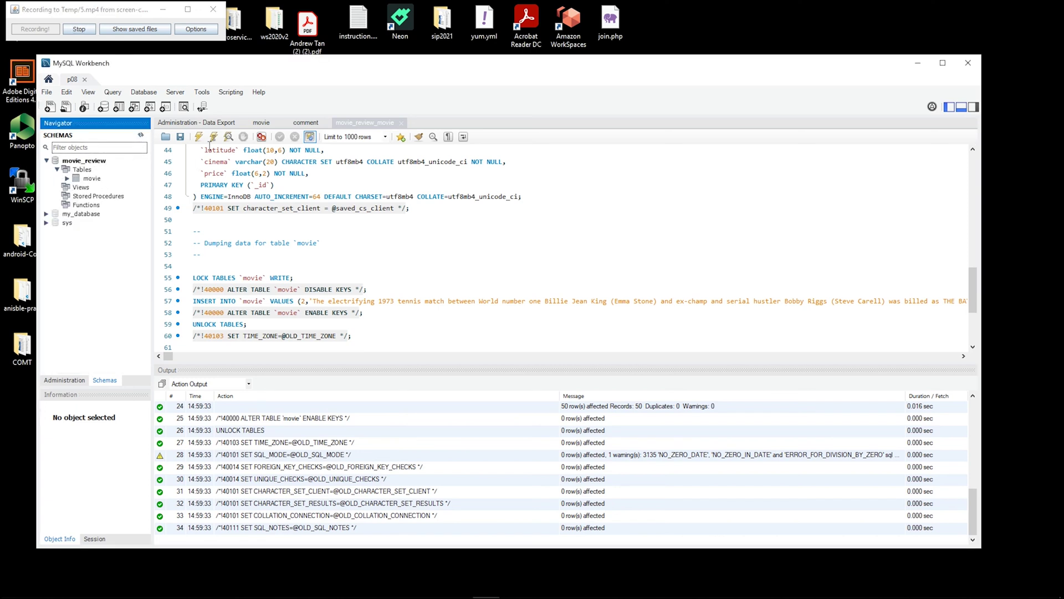
Open the movie_review_comment.sql script from the movie dump folder and look through its table definition and INSERT statement
{"action": "left_click", "coordinate": [65, 108]}
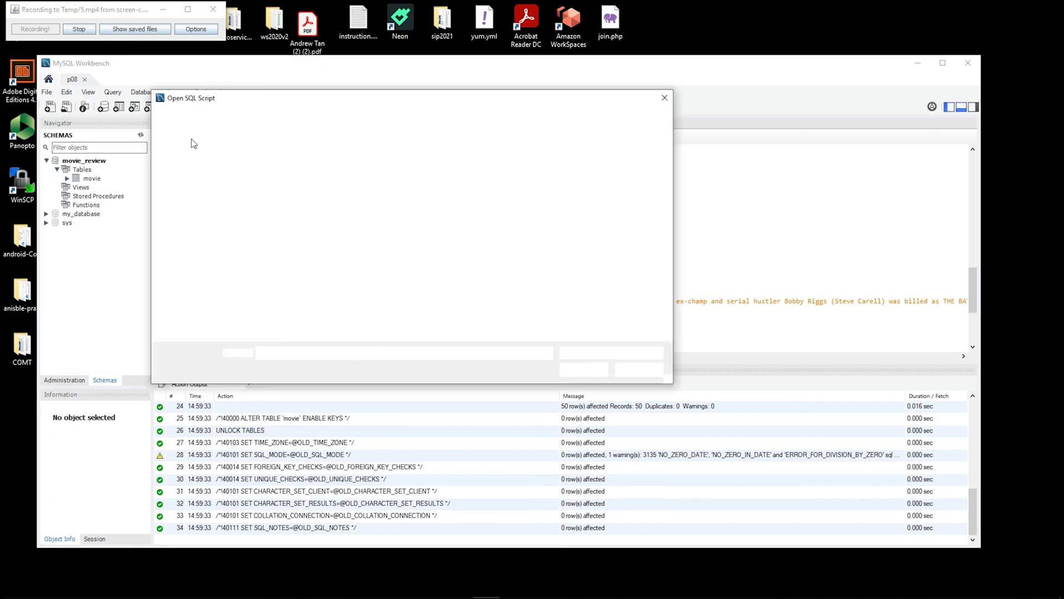
{"action": "left_click", "coordinate": [299, 170]}
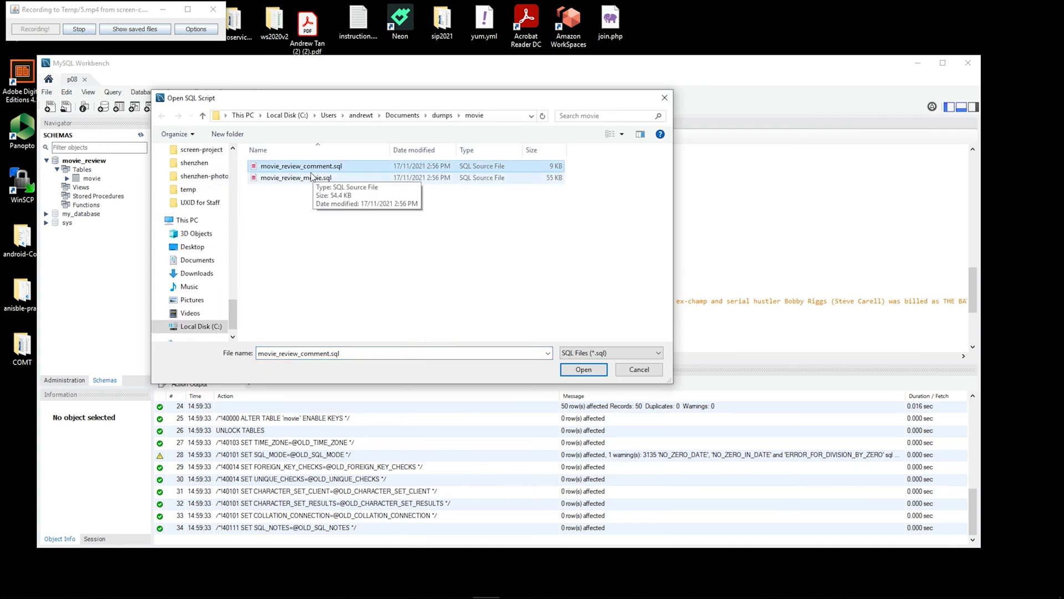
{"action": "left_click", "coordinate": [583, 370]}
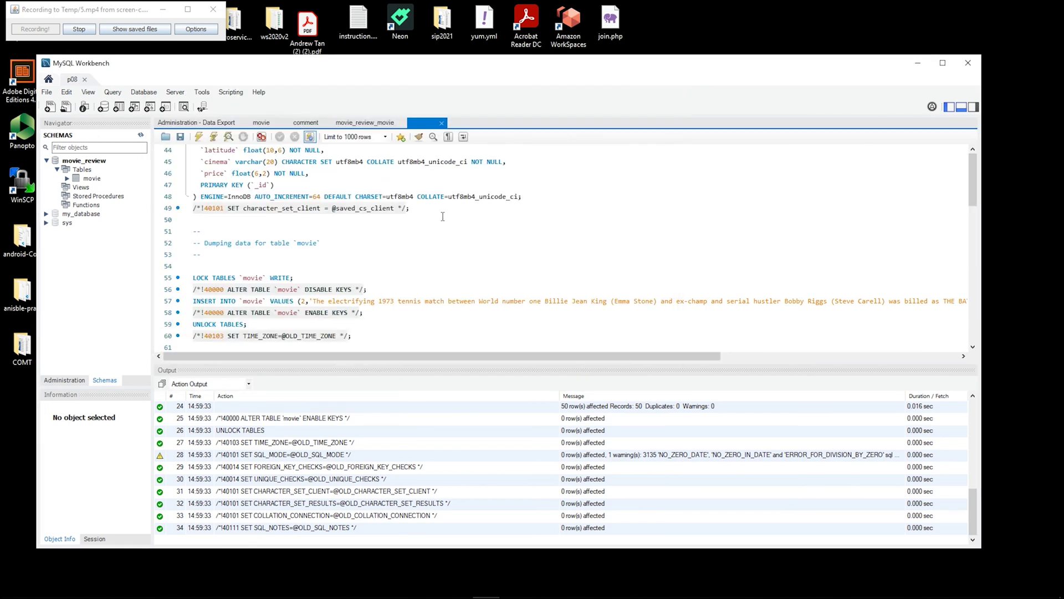
{"action": "scroll", "coordinate": [507, 315], "scroll_direction": "down", "scroll_amount": 7}
{"action": "scroll", "coordinate": [419, 200], "scroll_direction": "down", "scroll_amount": 3}
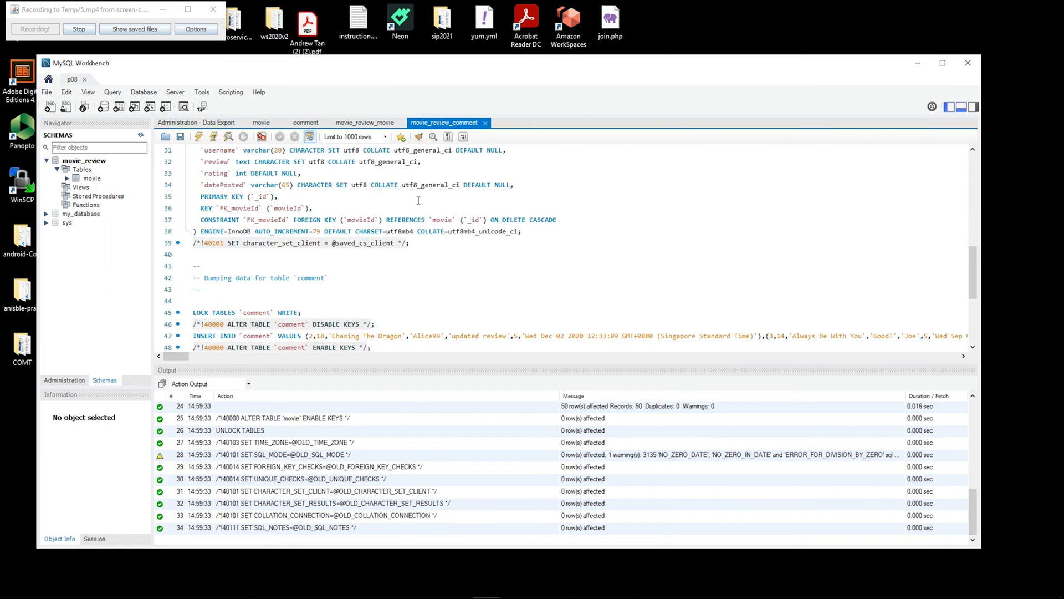
Clear the action output log and execute the whole movie_review_comment script
{"action": "right_click", "coordinate": [324, 423]}
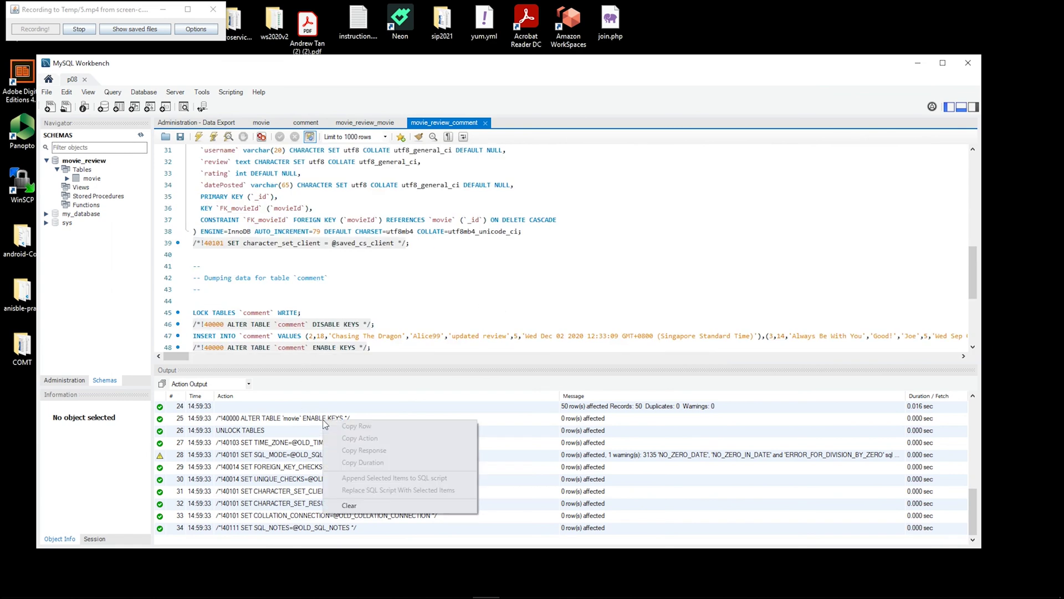
{"action": "left_click", "coordinate": [349, 505]}
{"action": "left_click", "coordinate": [199, 137]}
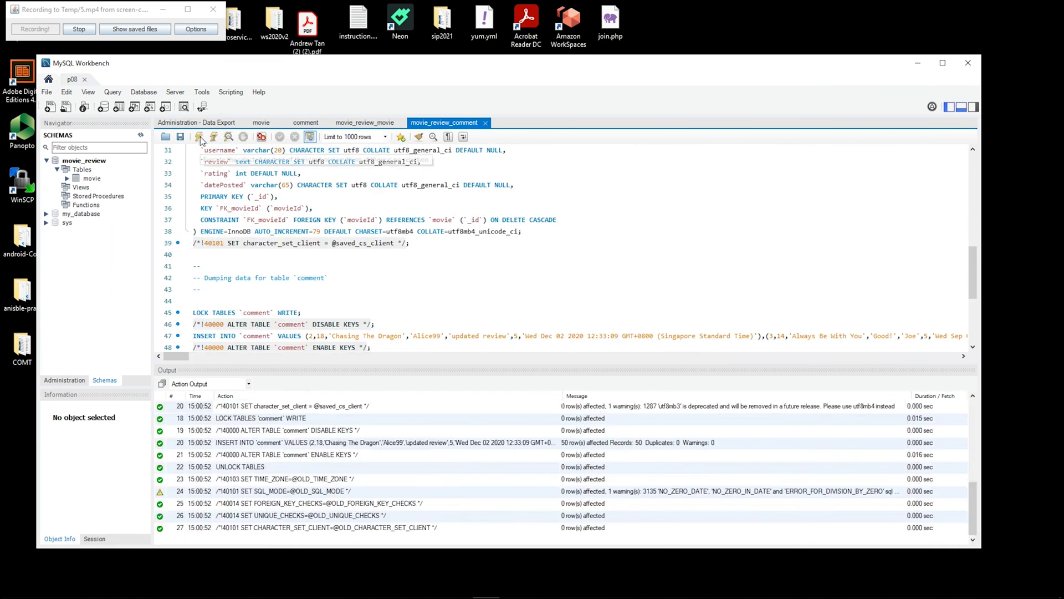
Refresh the schema list and query all rows of the restored movie and comment tables, finally collapsing the table list
{"action": "left_click", "coordinate": [141, 135]}
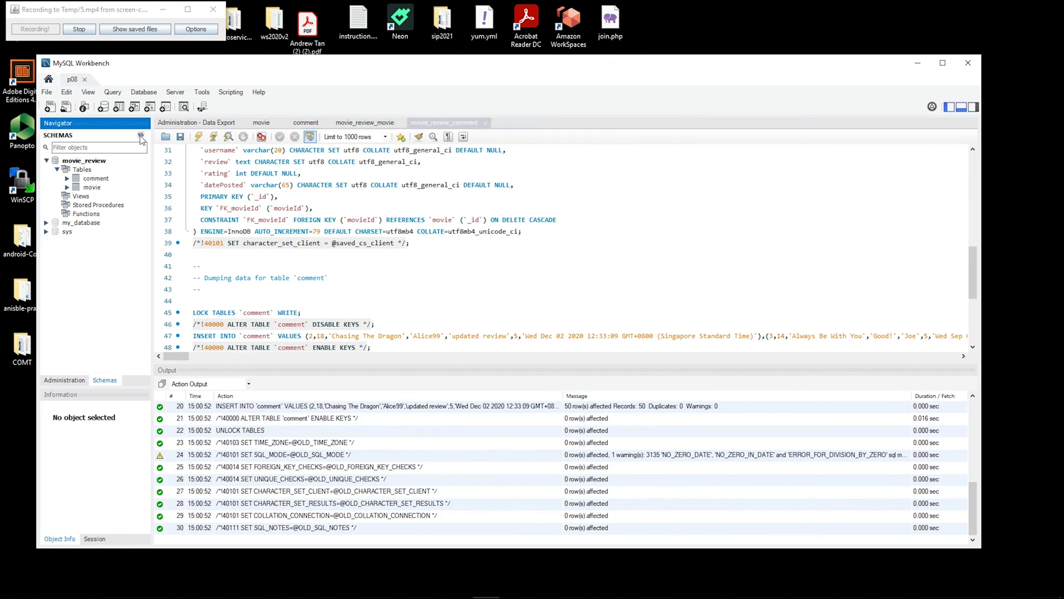
{"action": "right_click", "coordinate": [93, 188]}
{"action": "left_click", "coordinate": [118, 197]}
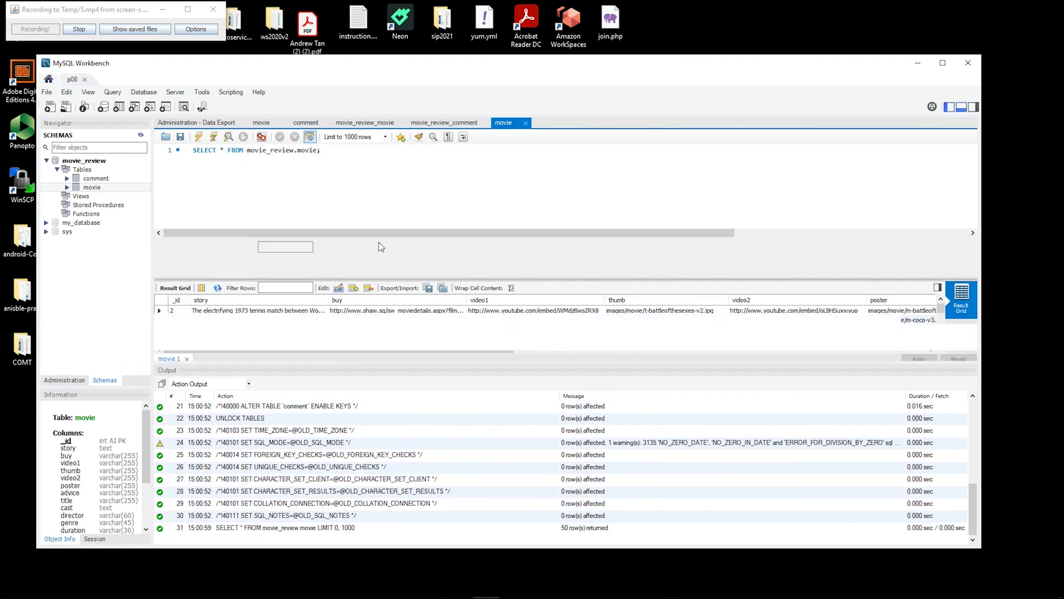
{"action": "left_click", "coordinate": [89, 179]}
{"action": "right_click", "coordinate": [102, 179]}
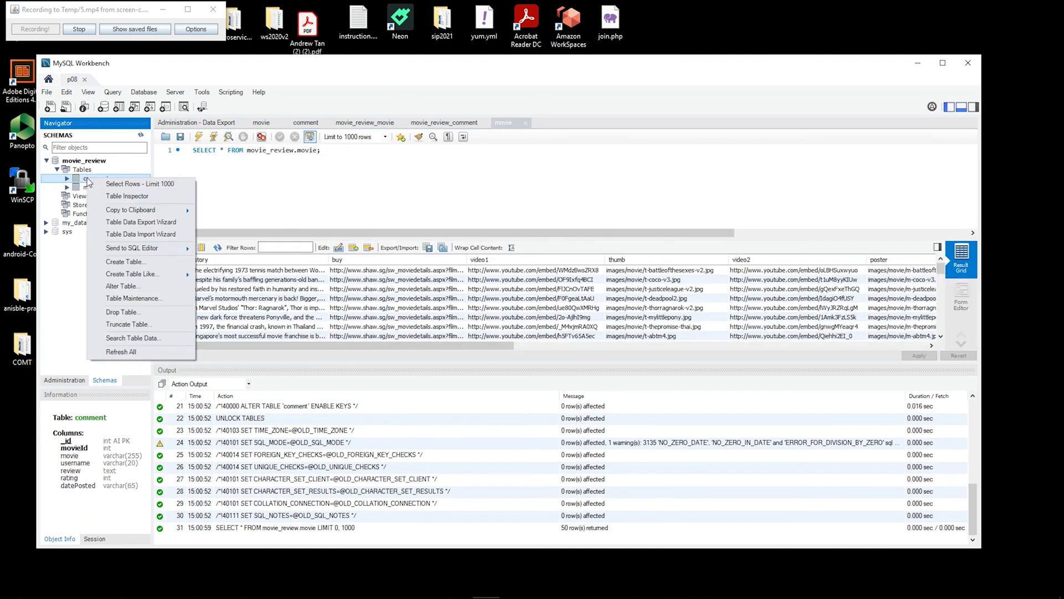
{"action": "left_click", "coordinate": [127, 189]}
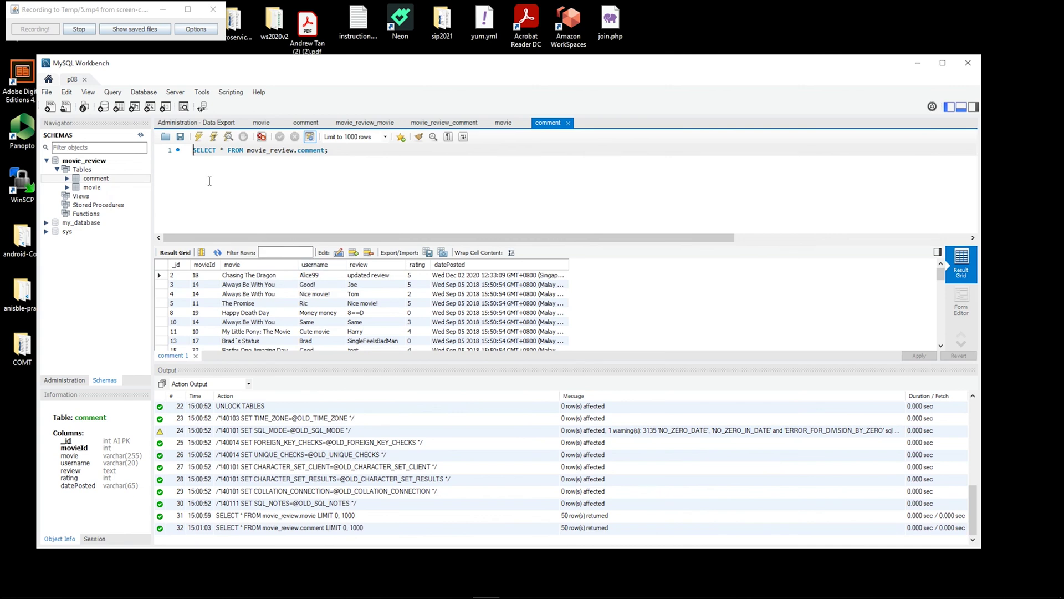
{"action": "left_click", "coordinate": [57, 170]}
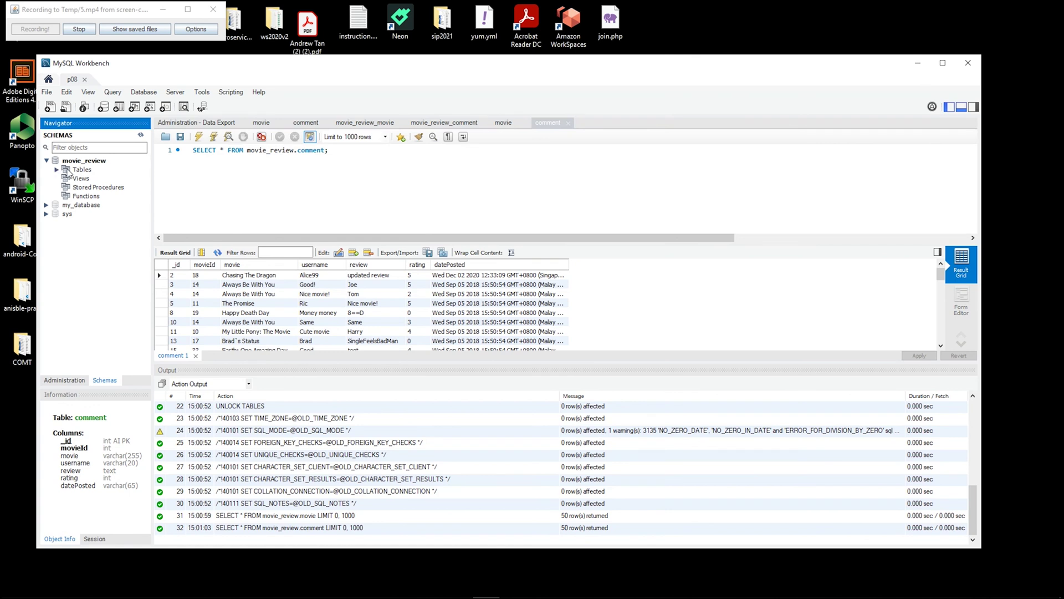